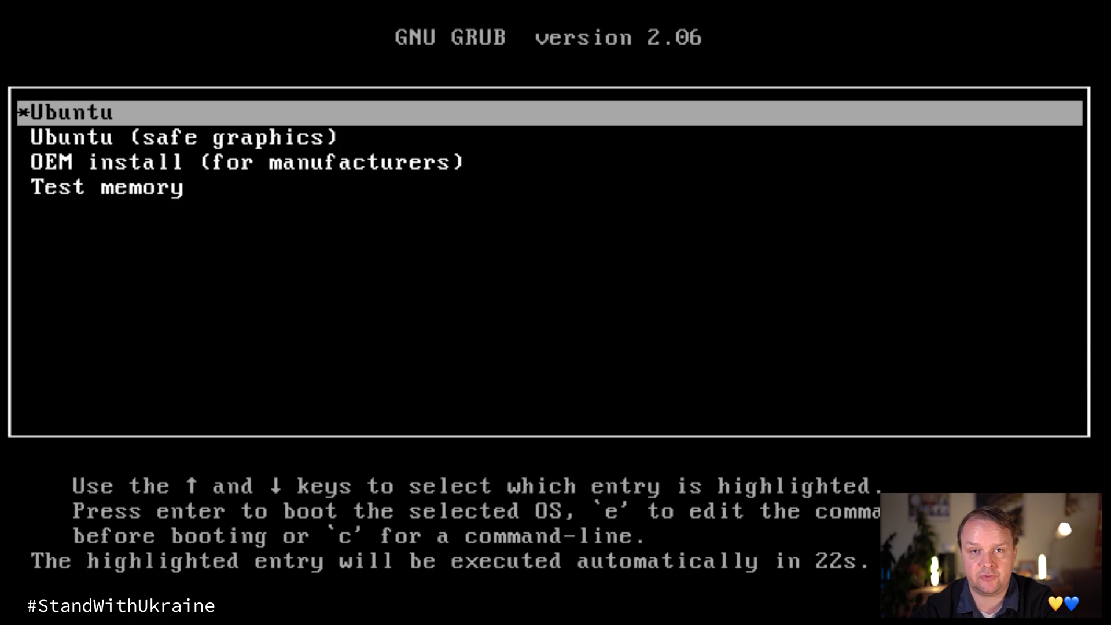
Step: Boot the default Ubuntu GRUB entry and choose Install Ubuntu with English as the language
{"action": "key", "text": "Return"}
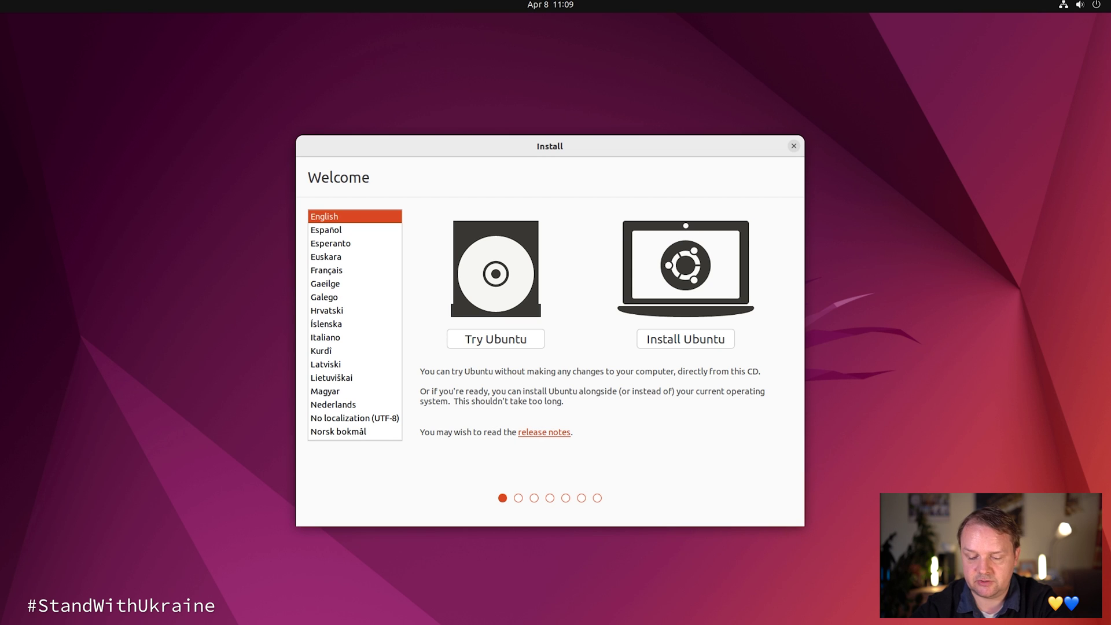
{"action": "left_click", "coordinate": [717, 348]}
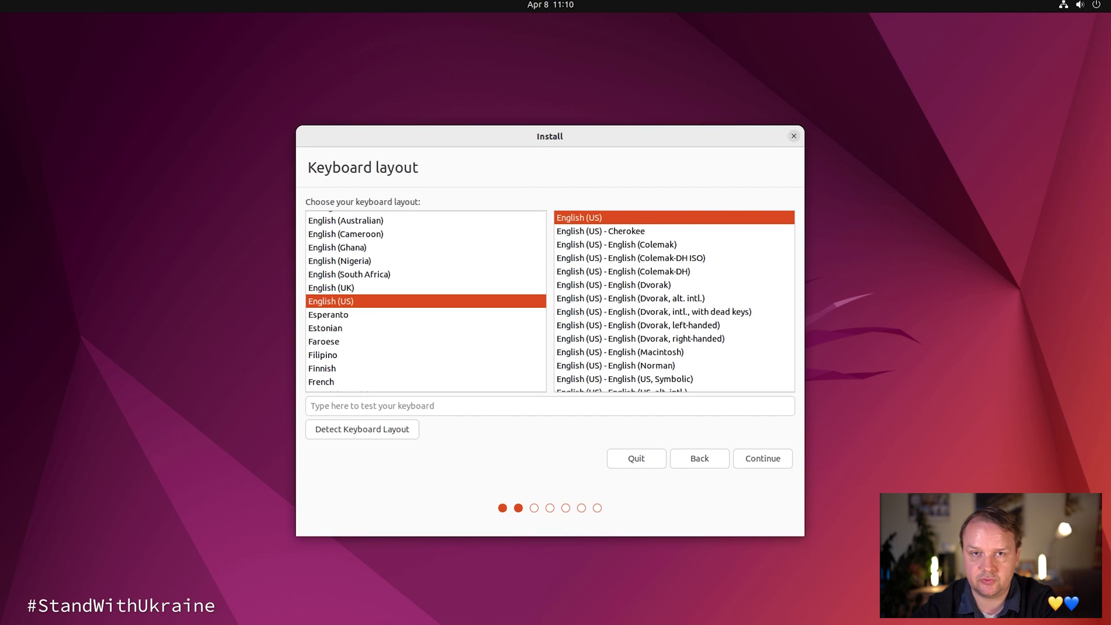
Step: Pick the German keyboard layout and include third-party software with the normal installation
{"action": "type", "text": "German"}
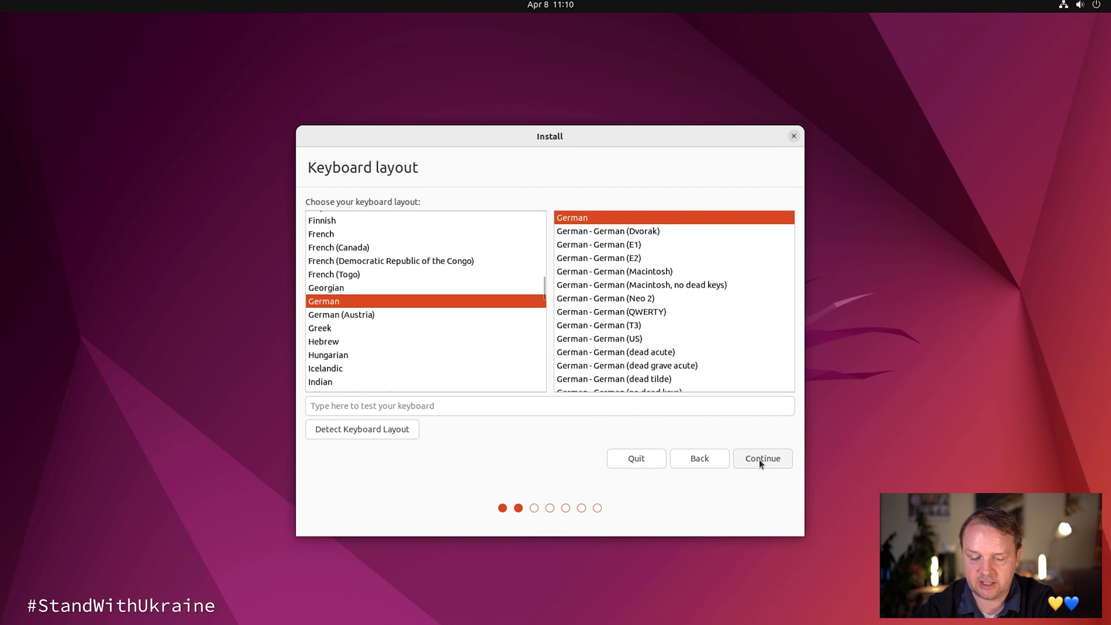
{"action": "left_click", "coordinate": [762, 459]}
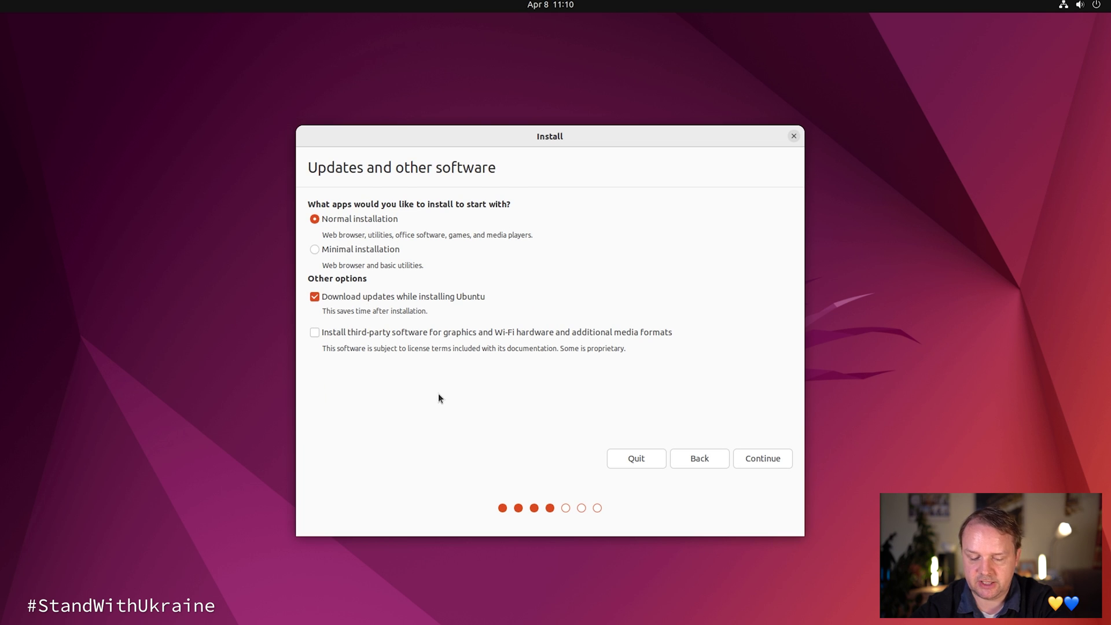
{"action": "left_click", "coordinate": [441, 336]}
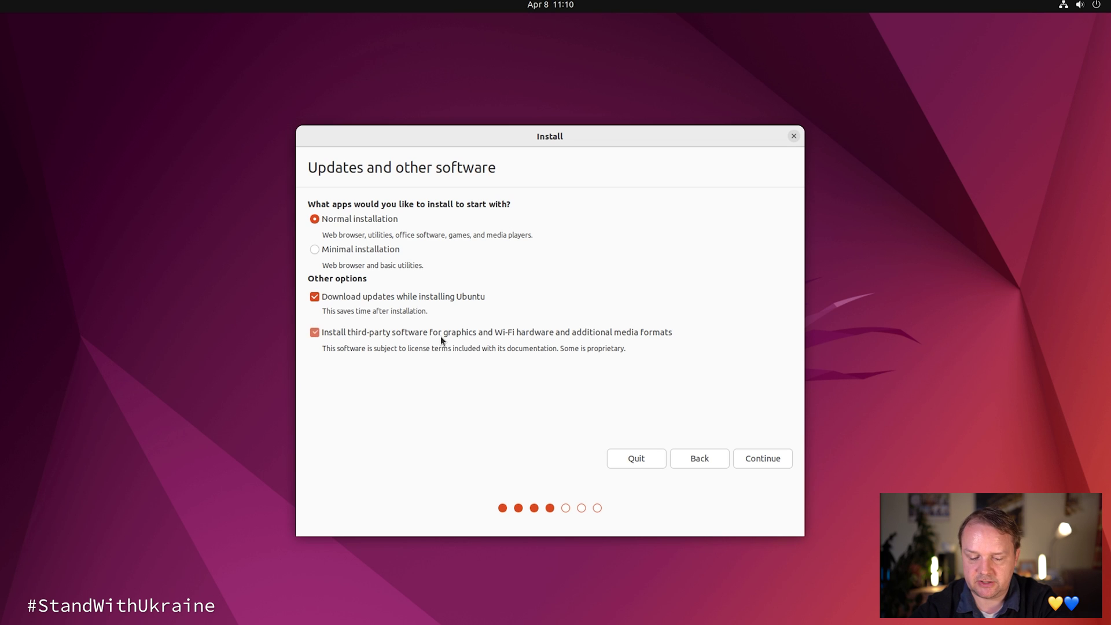
{"action": "left_click", "coordinate": [750, 460]}
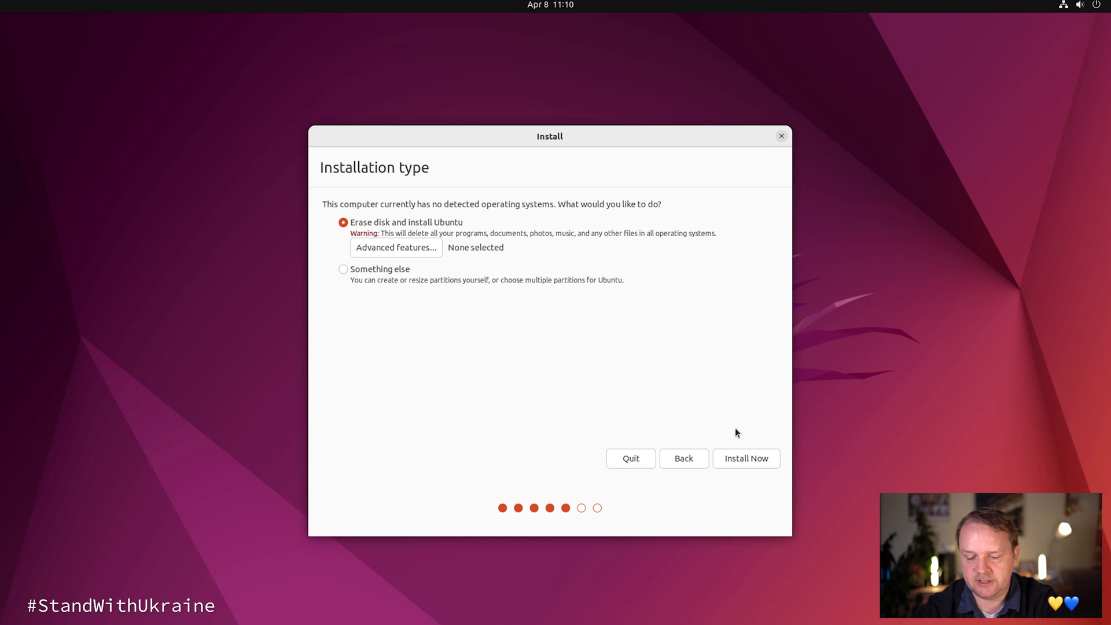
Step: Install with the whole disk erased, confirm the partition changes, and keep Berlin as location
{"action": "left_click", "coordinate": [743, 458]}
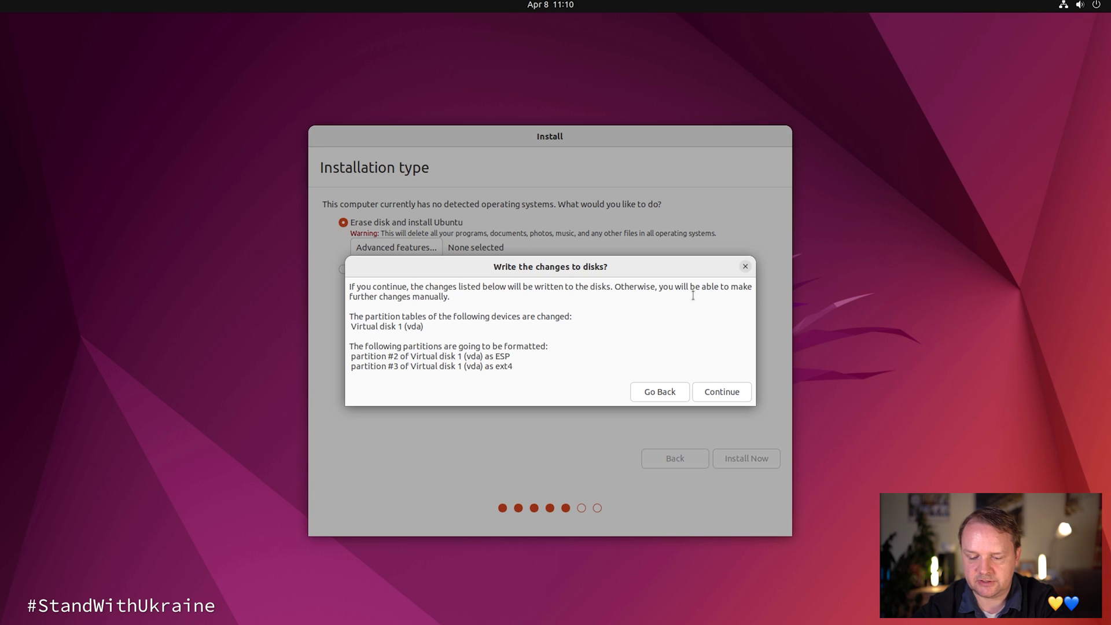
{"action": "left_click", "coordinate": [733, 396]}
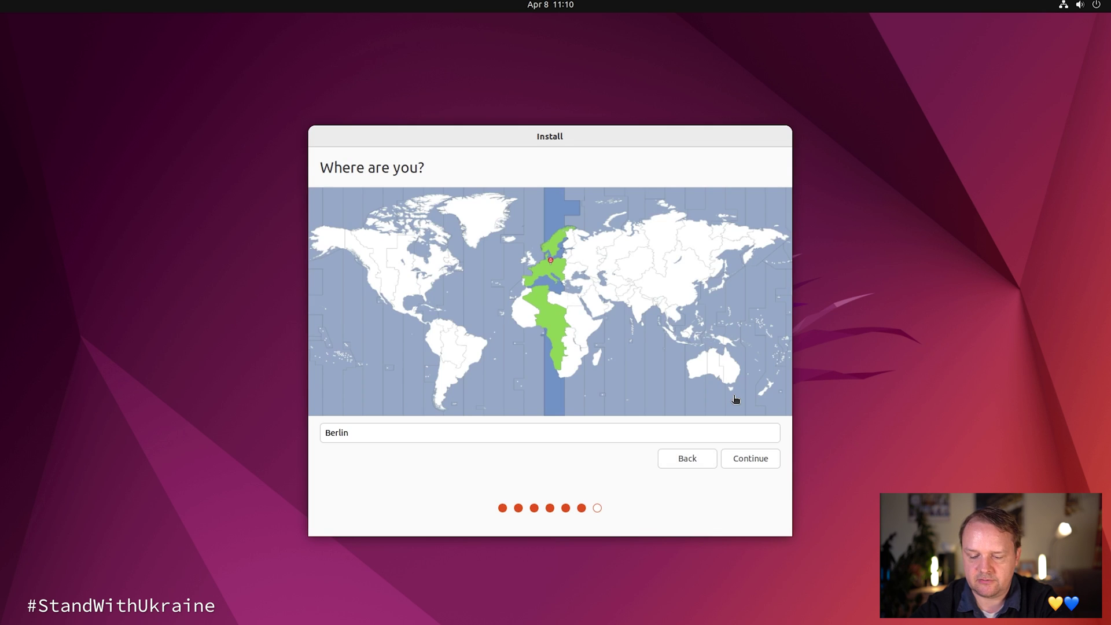
{"action": "left_click", "coordinate": [750, 463]}
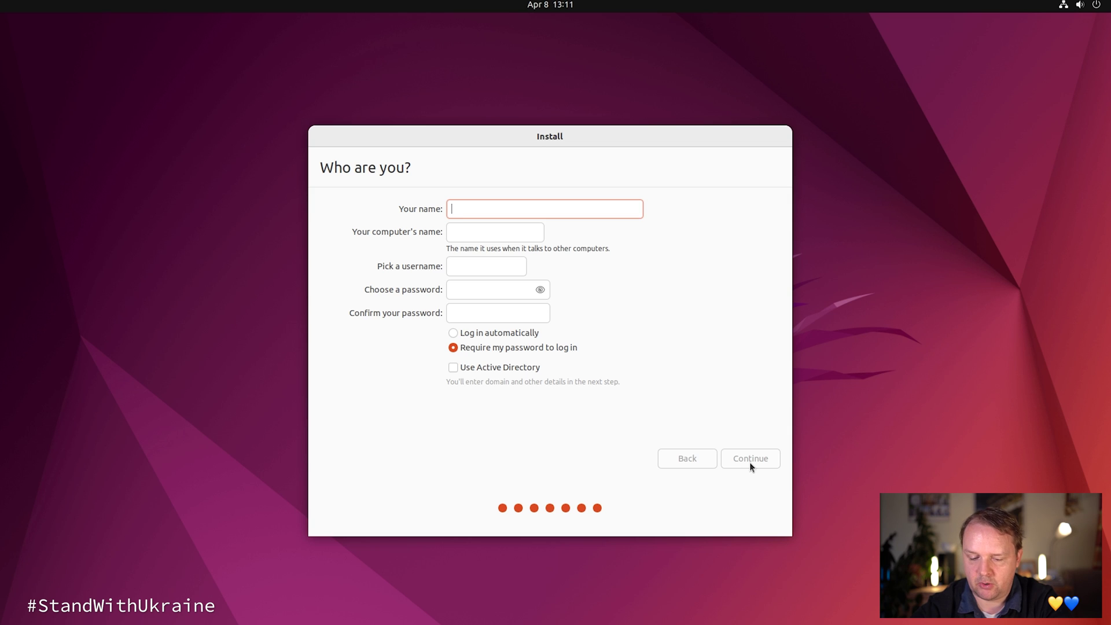
Step: Enter the user's name, computer name 'opentaq-vm' and the account password twice, then continue
{"action": "type", "text": "Opentaq"}
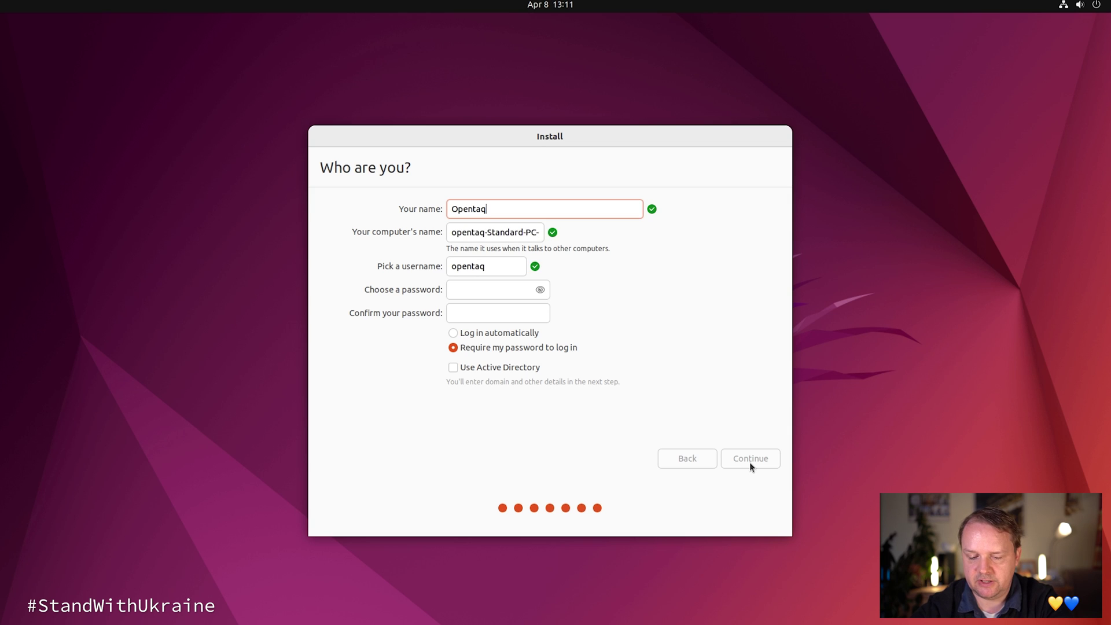
{"action": "key", "text": "Tab"}
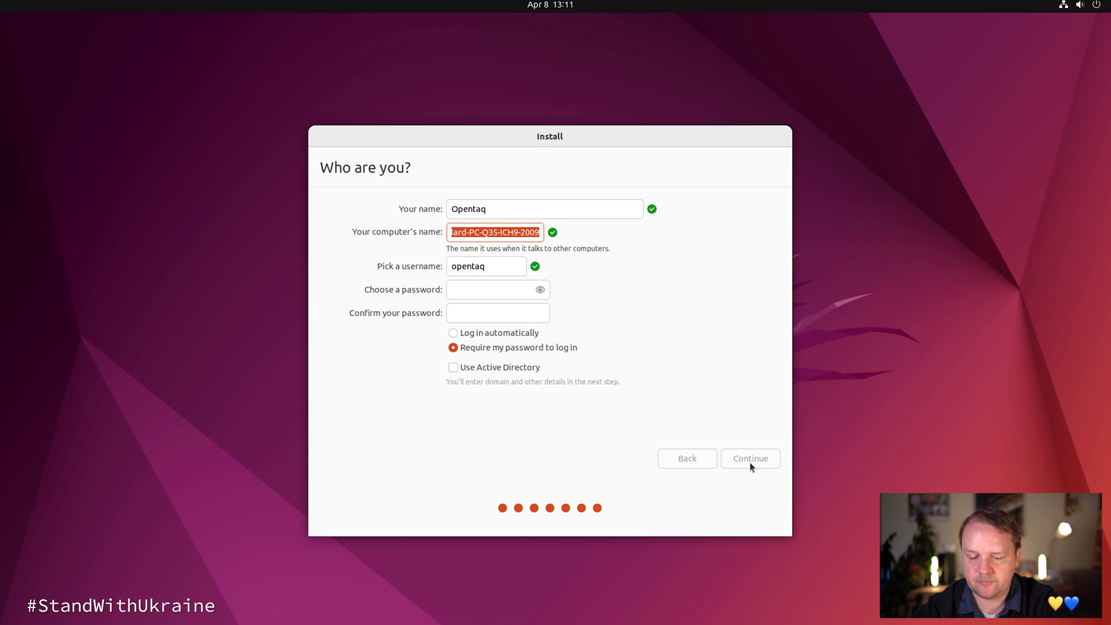
{"action": "type", "text": "open"}
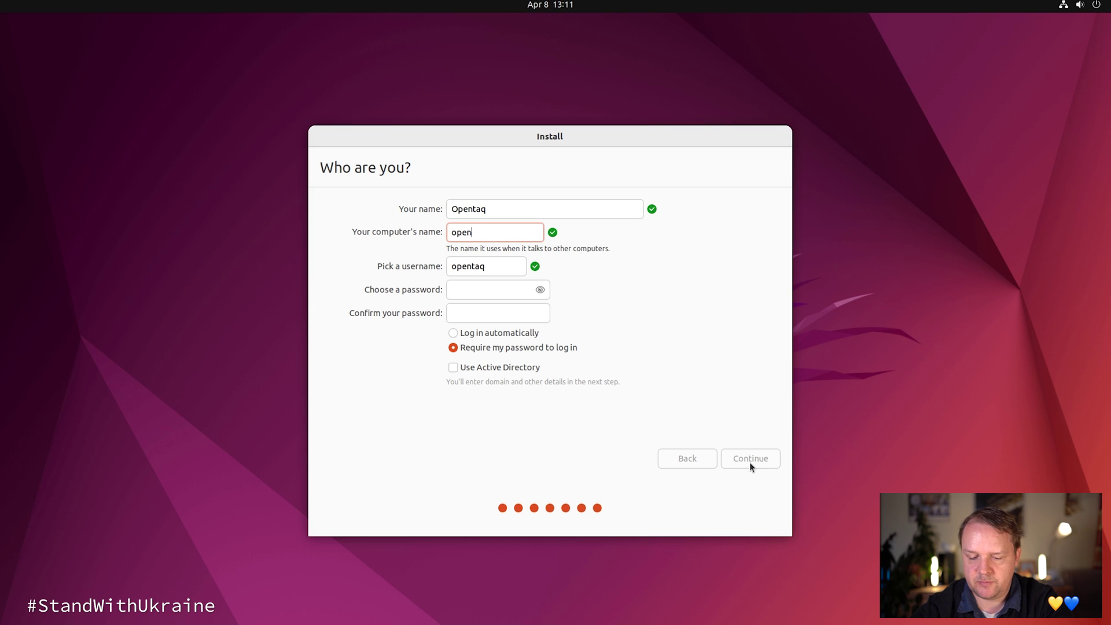
{"action": "type", "text": "taq"}
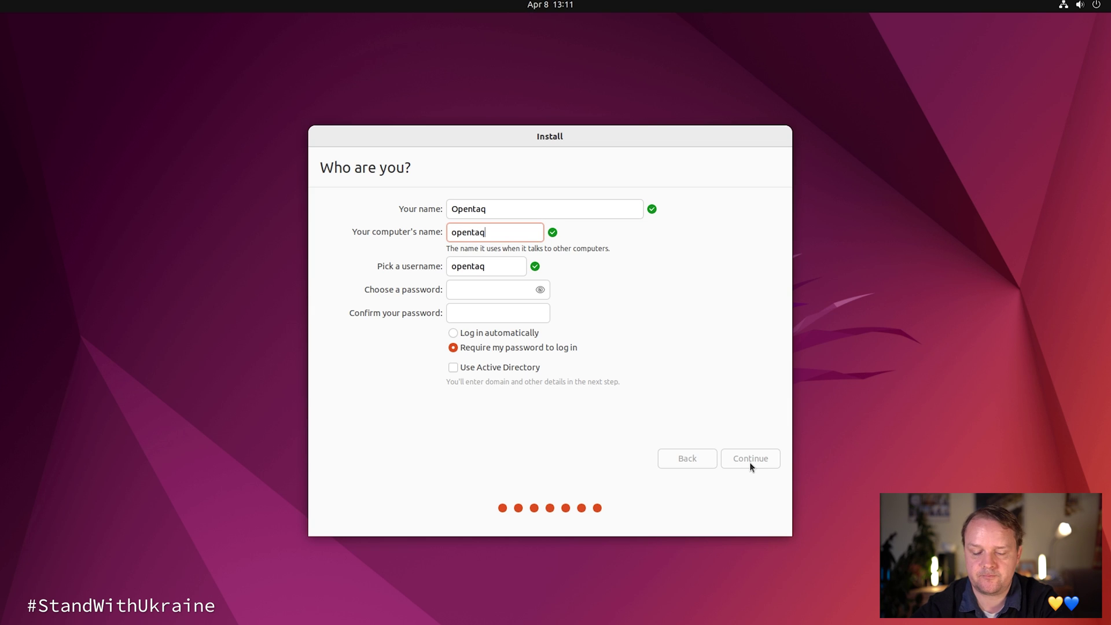
{"action": "type", "text": "-vm"}
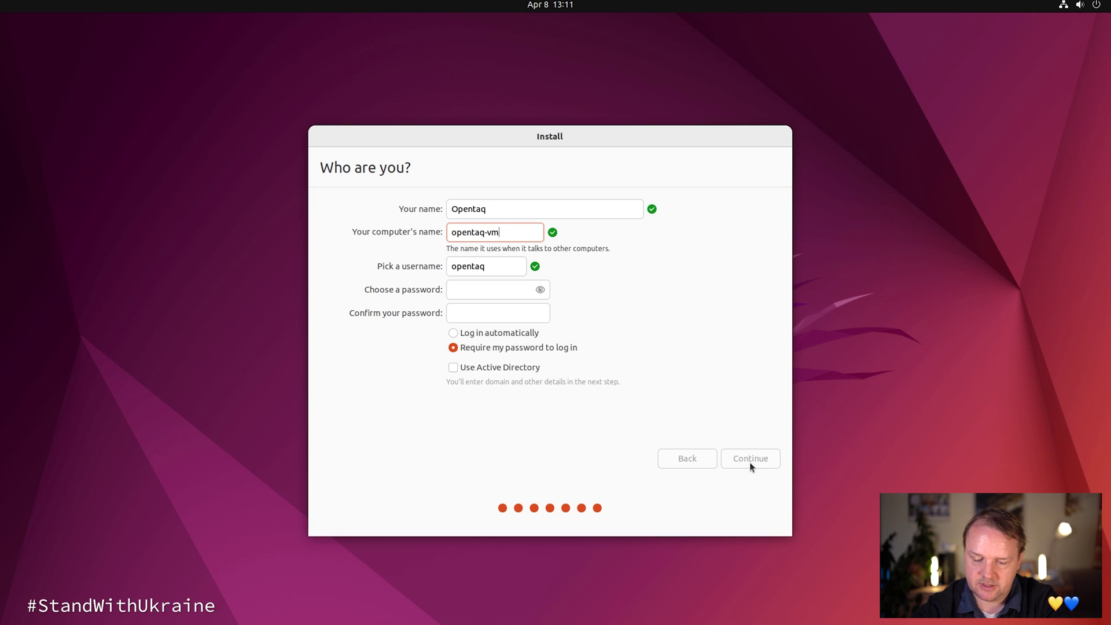
{"action": "key", "text": "Tab"}
{"action": "key", "text": "Tab"}
{"action": "type", "text": "************"}
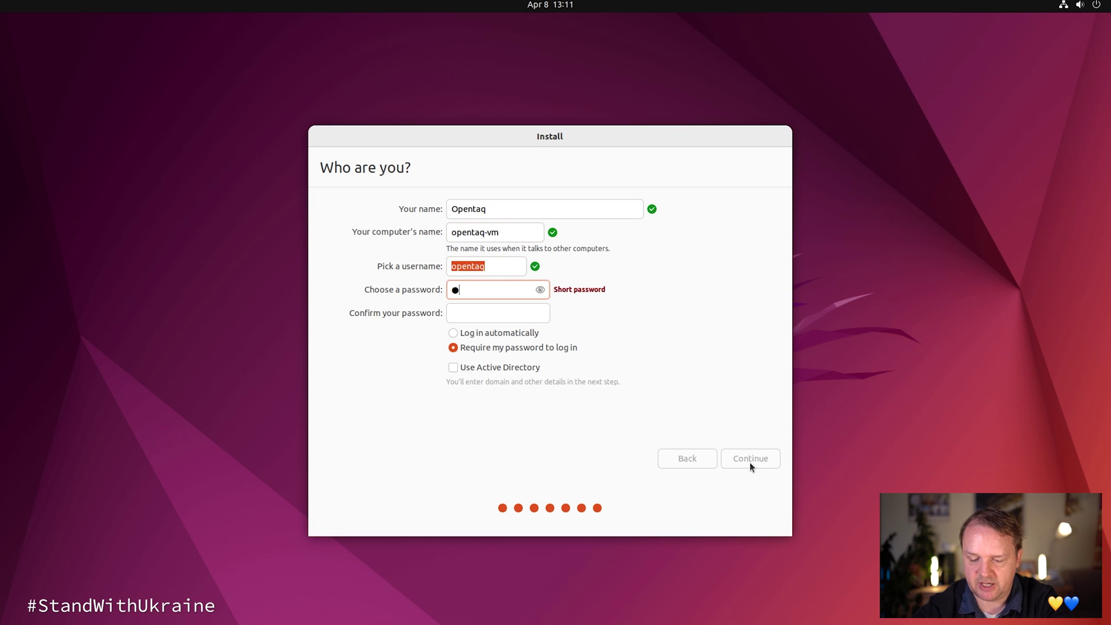
{"action": "key", "text": "Tab"}
{"action": "type", "text": "************"}
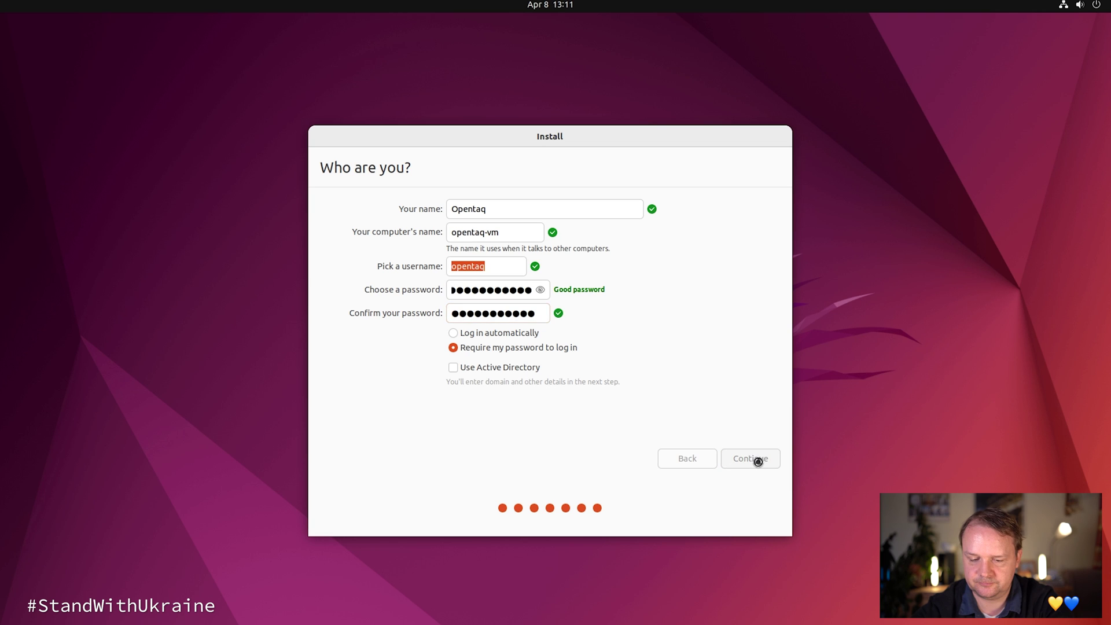
{"action": "left_click", "coordinate": [757, 462]}
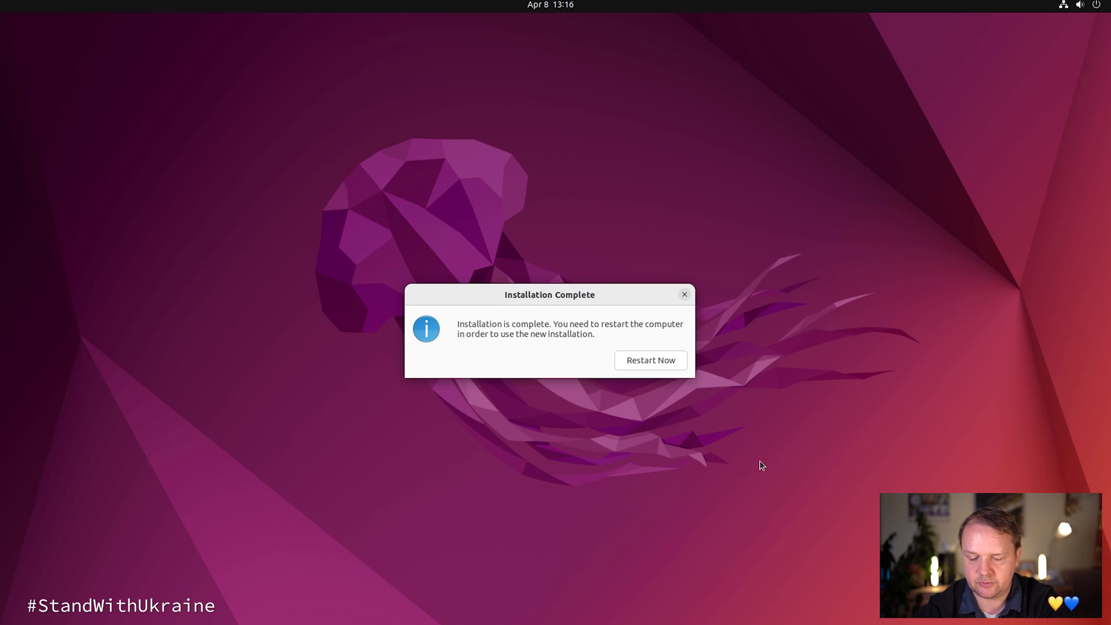
Step: Restart into the new installation after confirming the installation medium was removed
{"action": "left_click", "coordinate": [646, 360]}
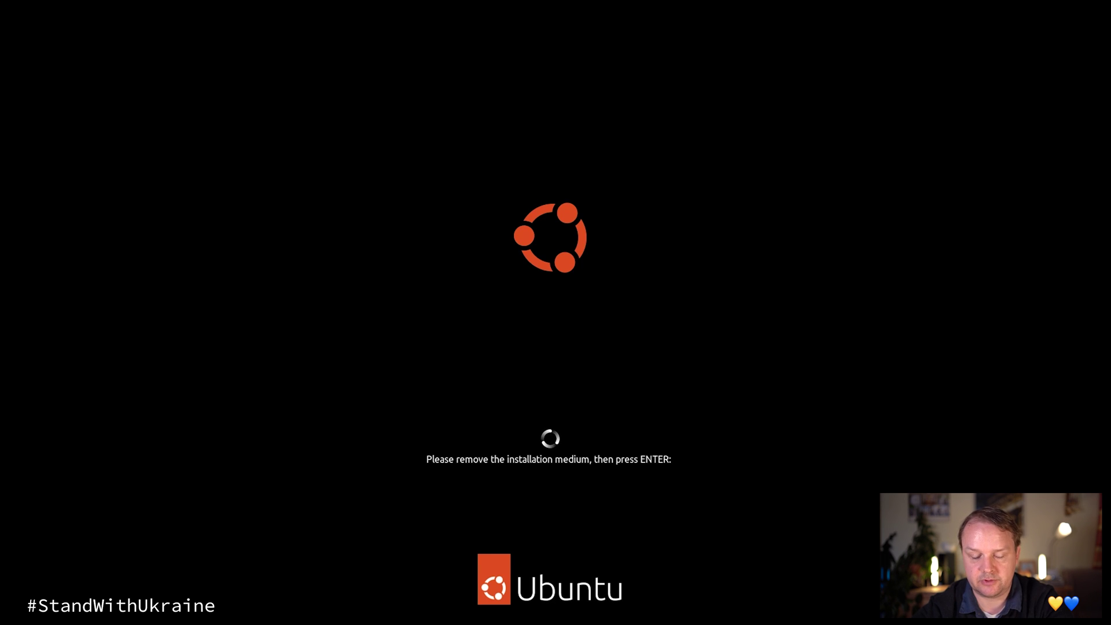
{"action": "key", "text": "Return"}
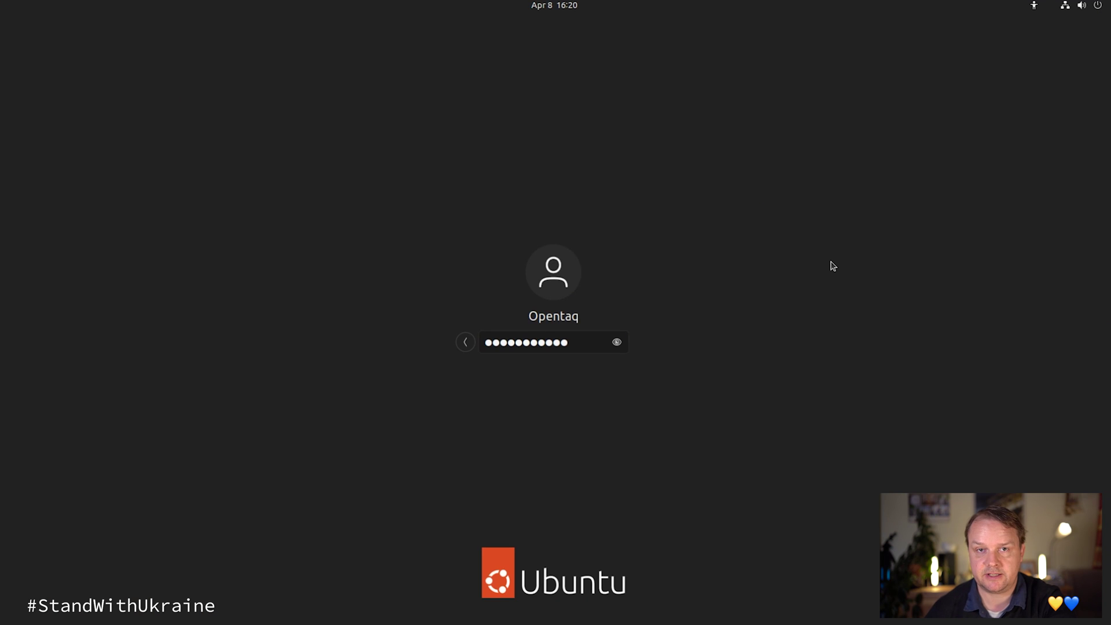
Step: Log in, skip online accounts, decline sending system info, finish the welcome setup, and search for Terminal
{"action": "key", "text": "Return"}
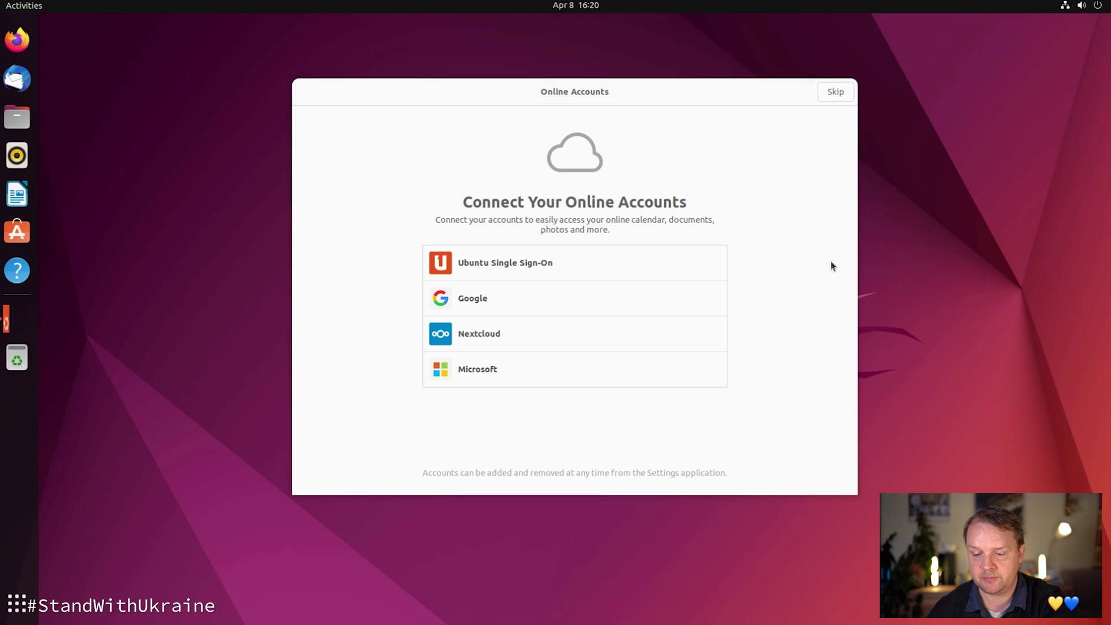
{"action": "left_click", "coordinate": [834, 93]}
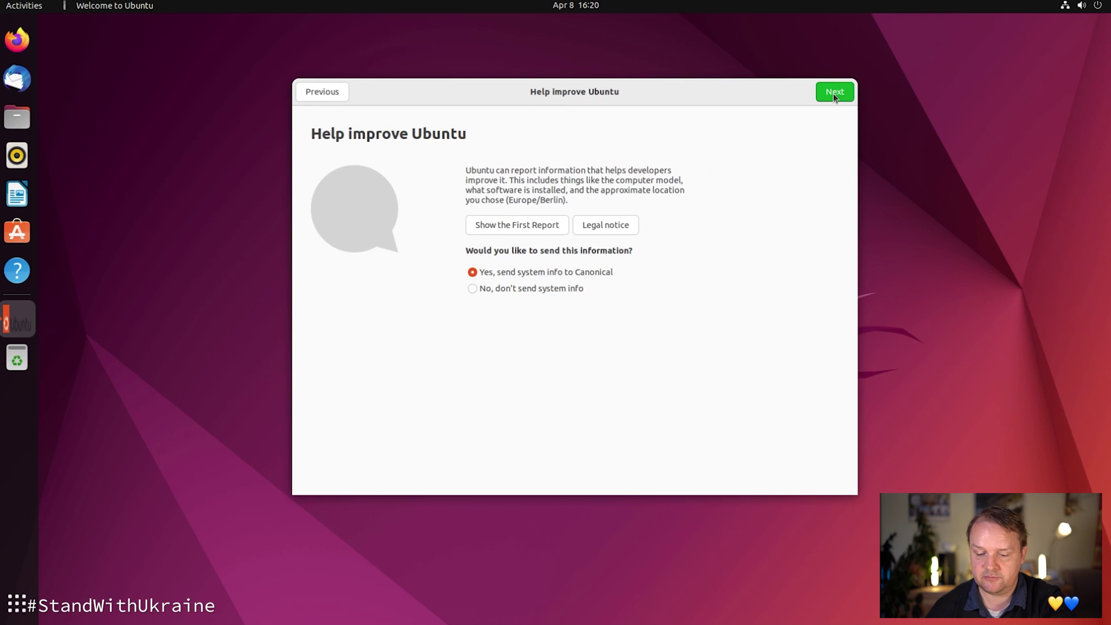
{"action": "left_click", "coordinate": [566, 288]}
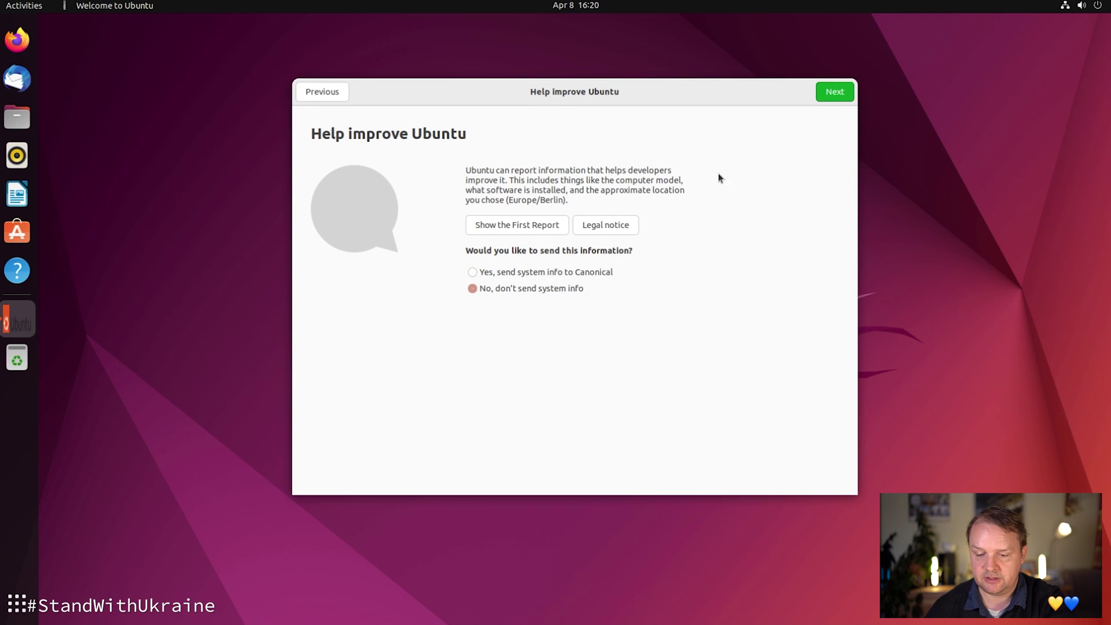
{"action": "left_click", "coordinate": [836, 92]}
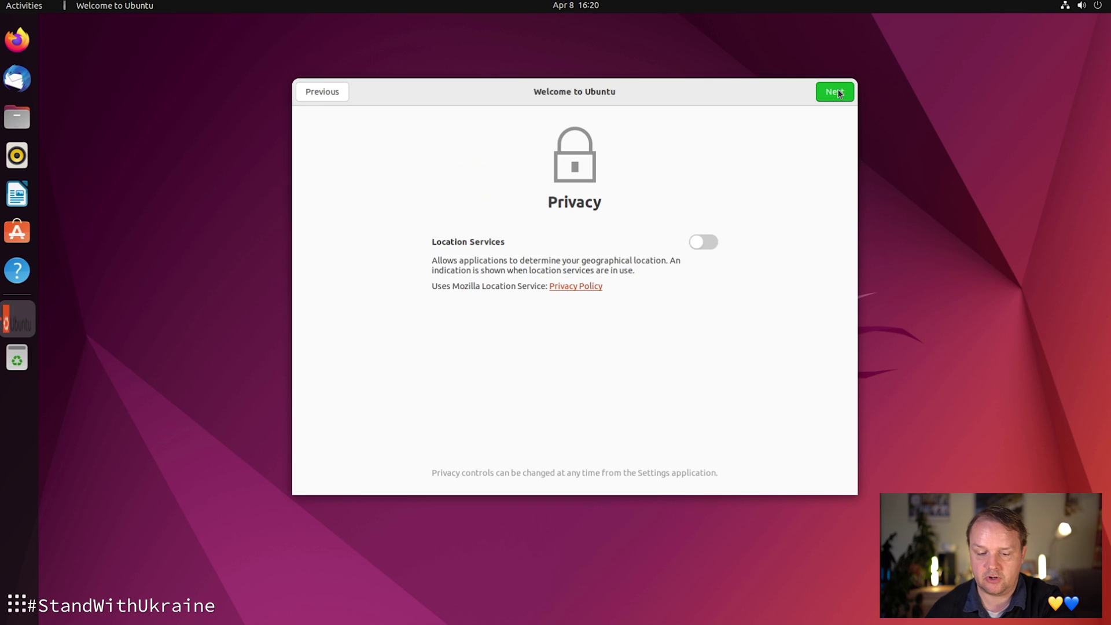
{"action": "left_click", "coordinate": [836, 92]}
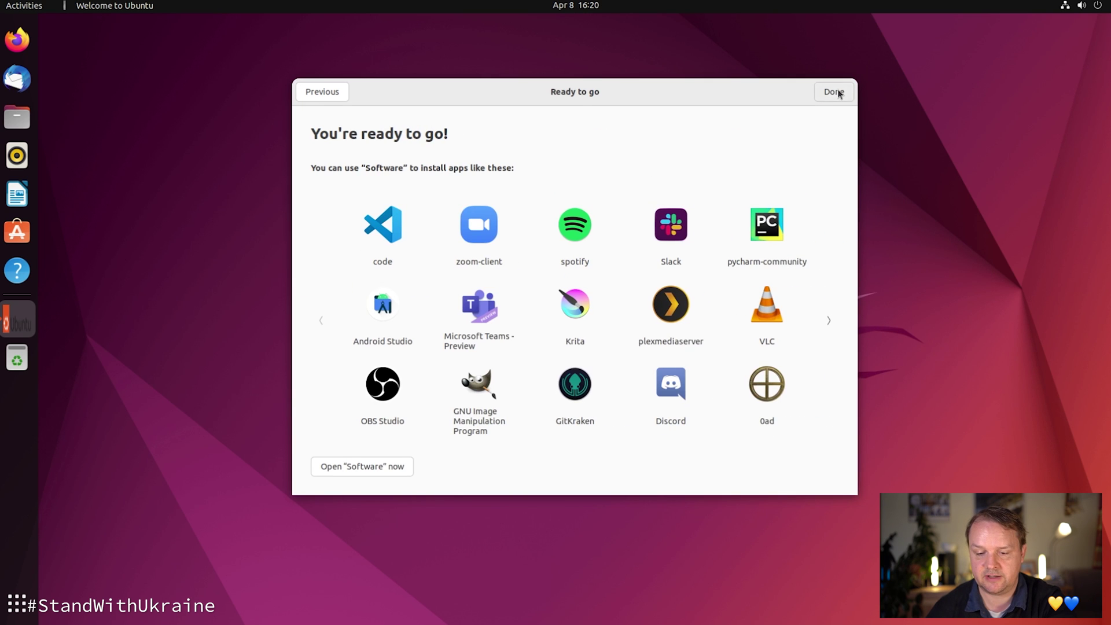
{"action": "left_click", "coordinate": [834, 92]}
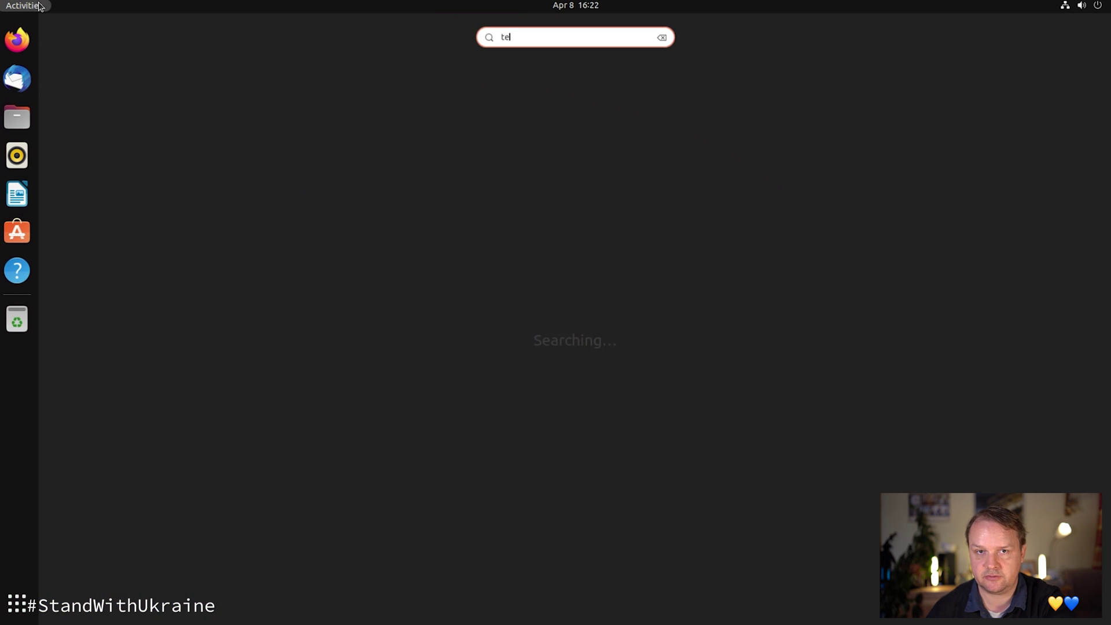
{"action": "type", "text": "rmi"}
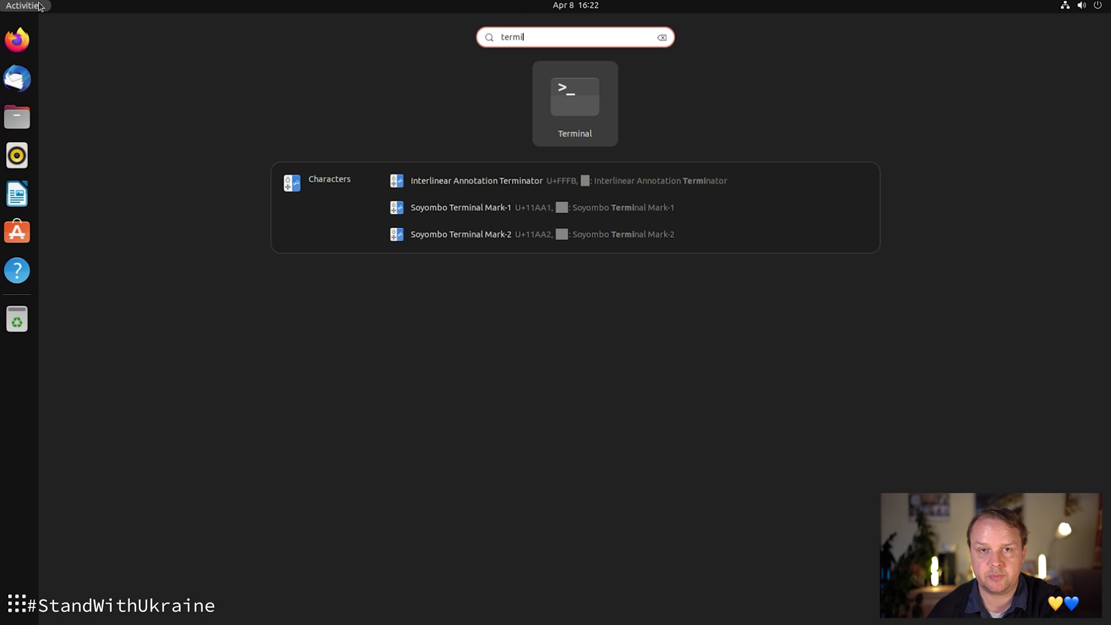
Step: Open a Terminal window, centre it, and run the update and upgrade command
{"action": "left_click", "coordinate": [552, 99]}
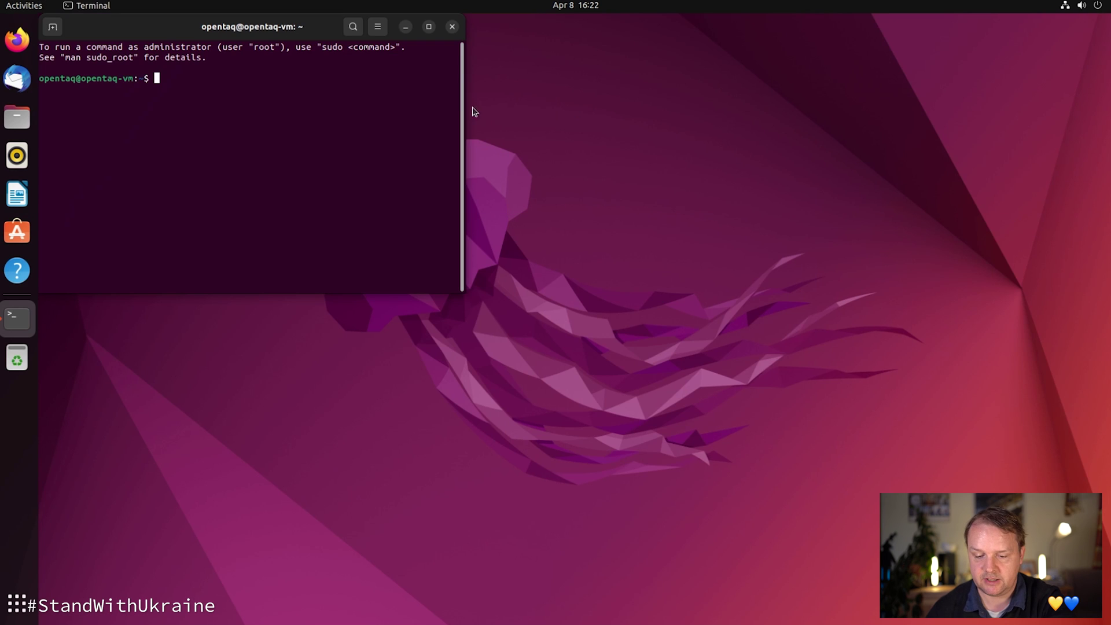
{"action": "left_click_drag", "start_coordinate": [275, 34], "coordinate": [606, 199]}
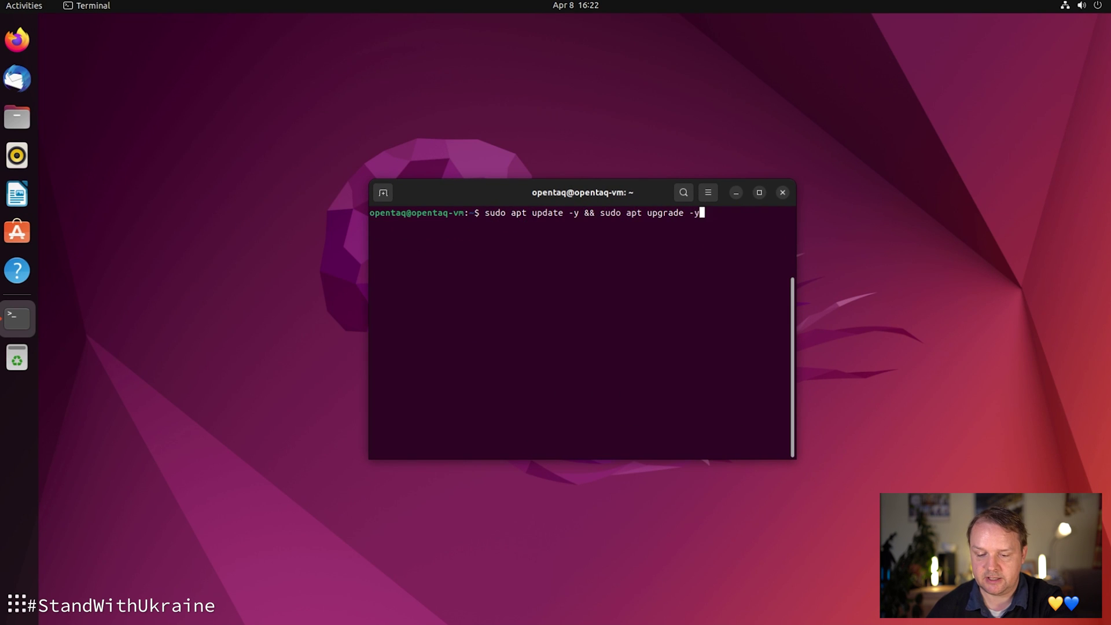
{"action": "key", "text": "Return"}
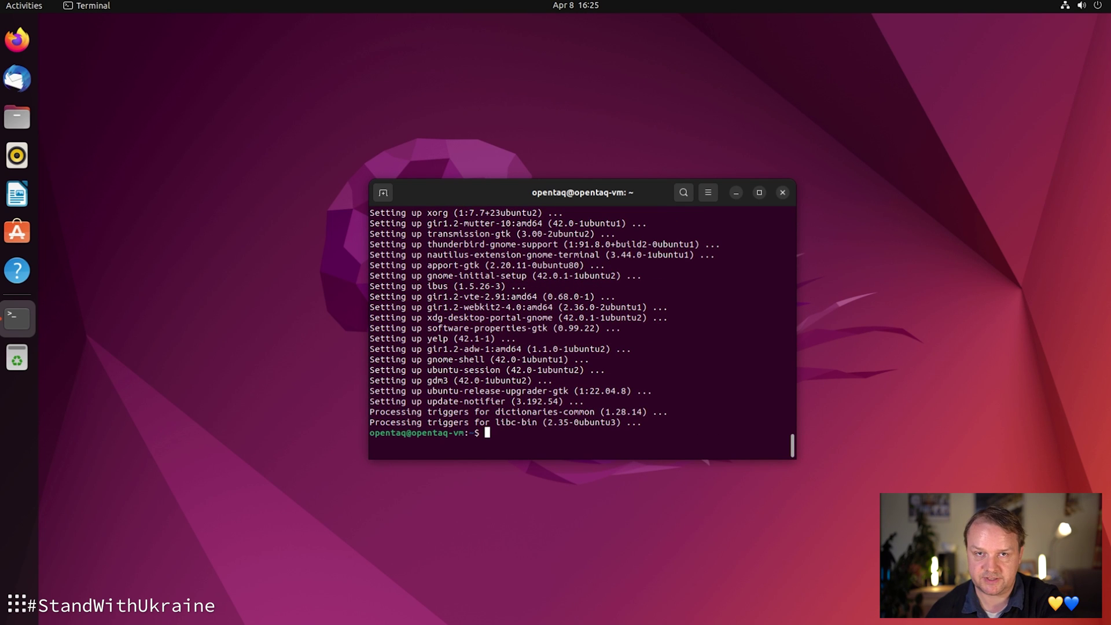
Step: Clear the finished upgrade output and restart the system with sudo reboot
{"action": "key", "text": "ctrl+l"}
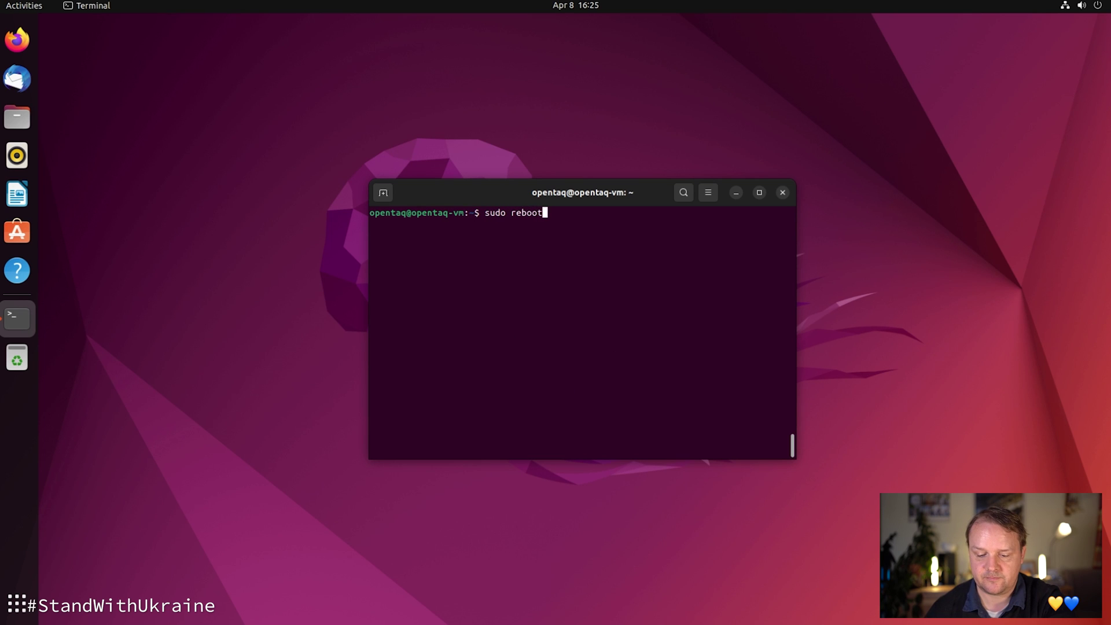
{"action": "type", "text": "sudo reboot"}
{"action": "key", "text": "Return"}
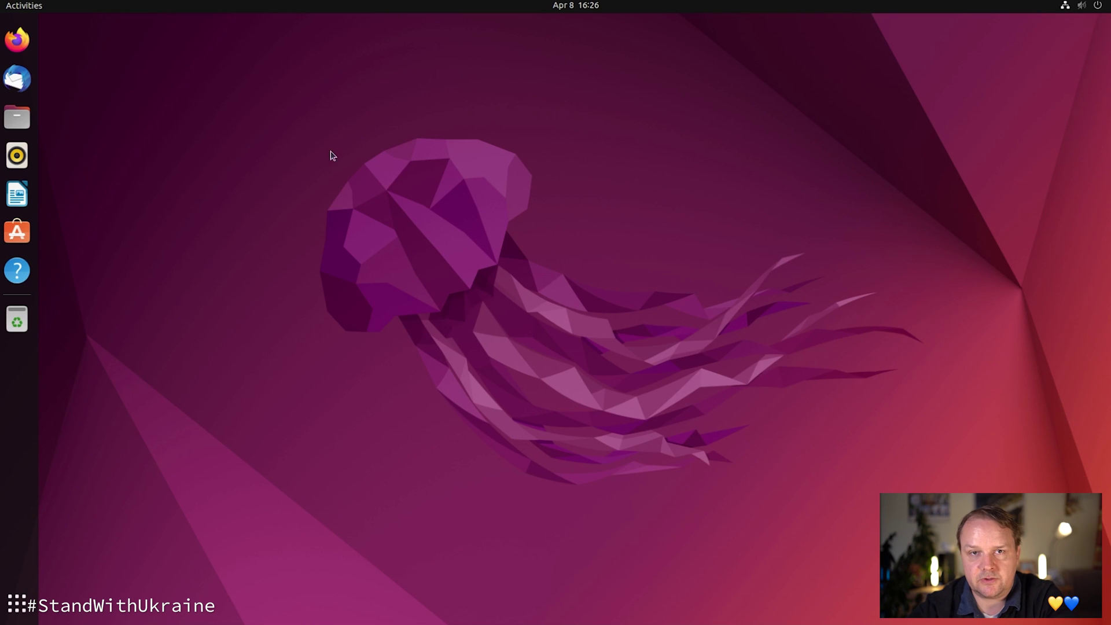
Step: Launch Settings via the 'sett' search, centre its window, and view the Bluetooth page
{"action": "left_click", "coordinate": [33, 7]}
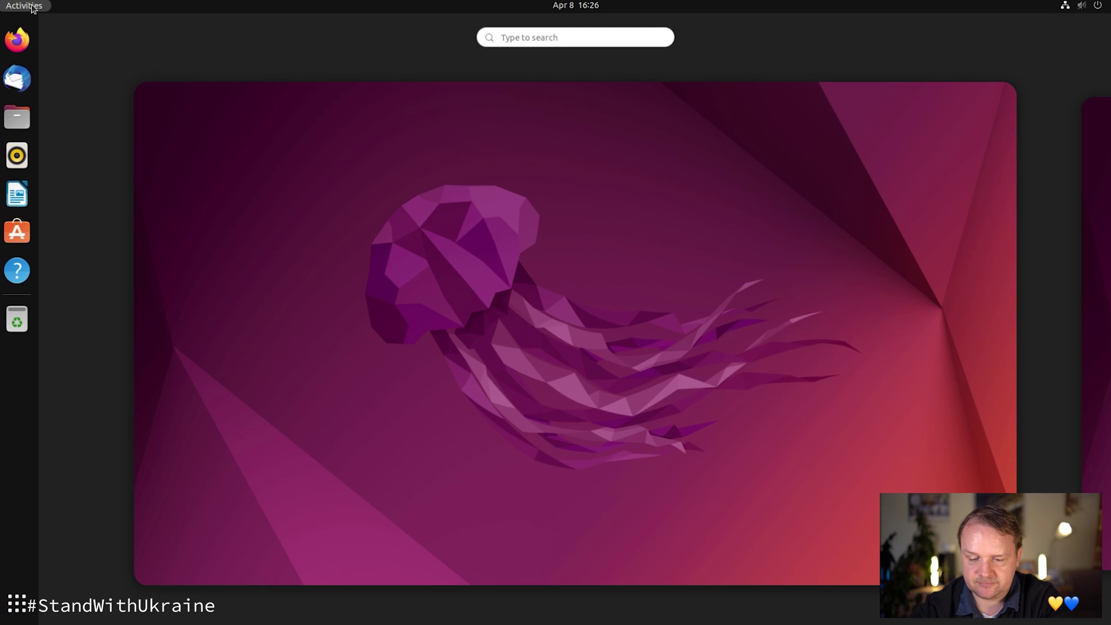
{"action": "type", "text": "sett"}
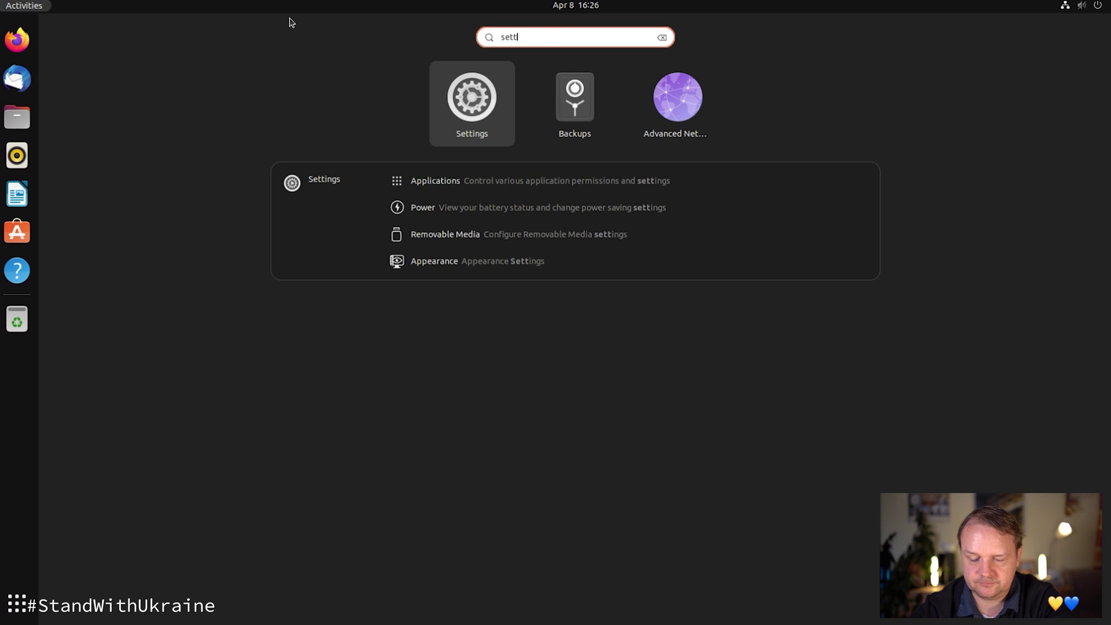
{"action": "left_click", "coordinate": [477, 89]}
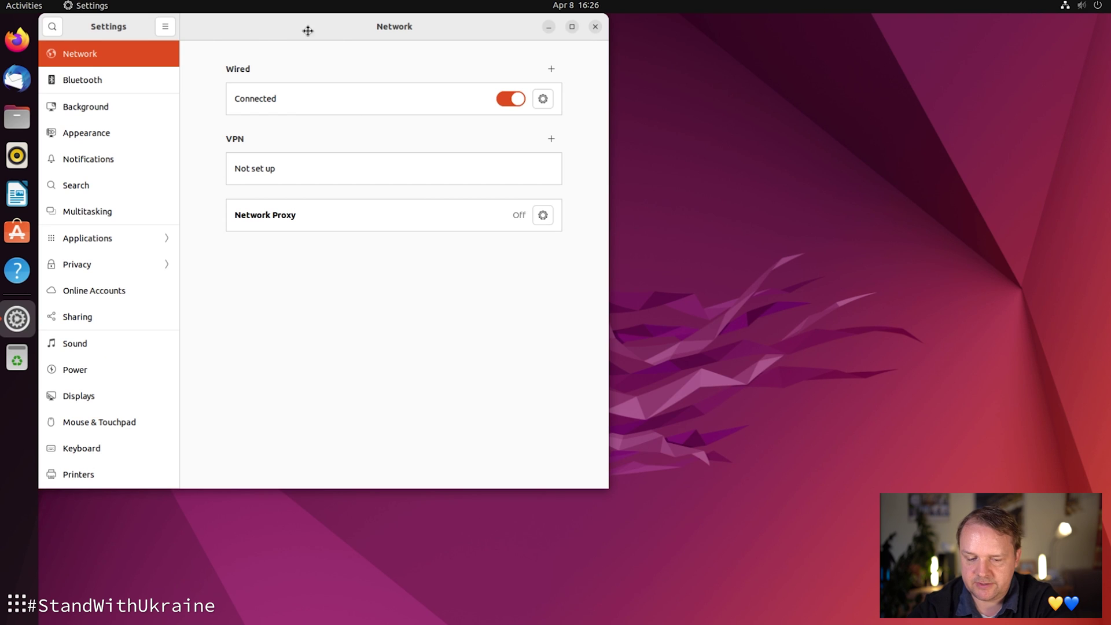
{"action": "left_click_drag", "start_coordinate": [308, 31], "coordinate": [518, 79]}
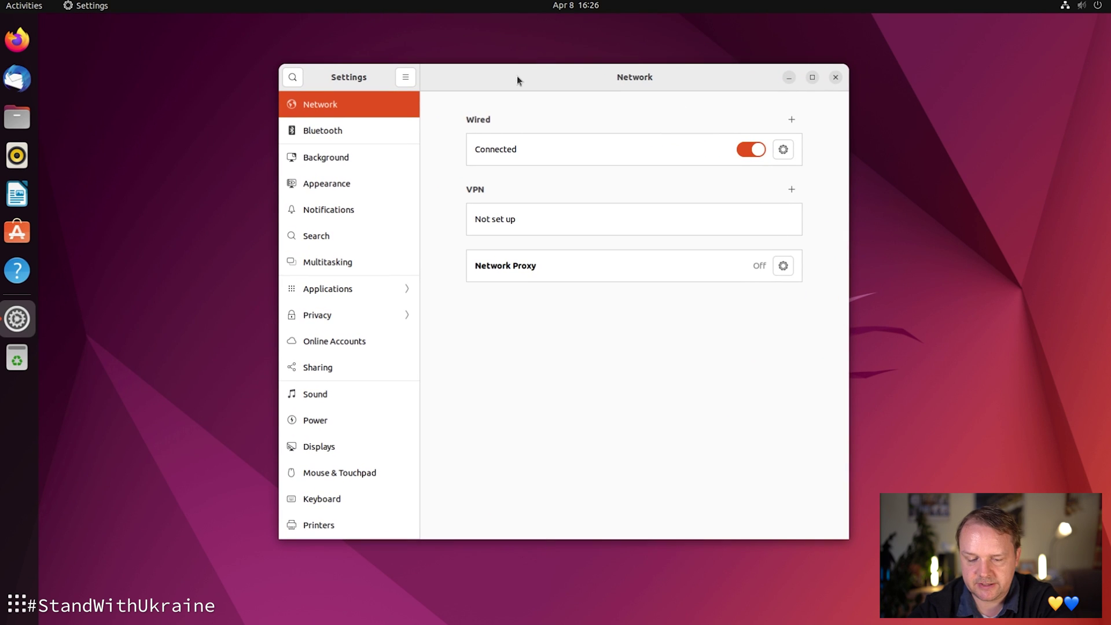
{"action": "left_click", "coordinate": [324, 130]}
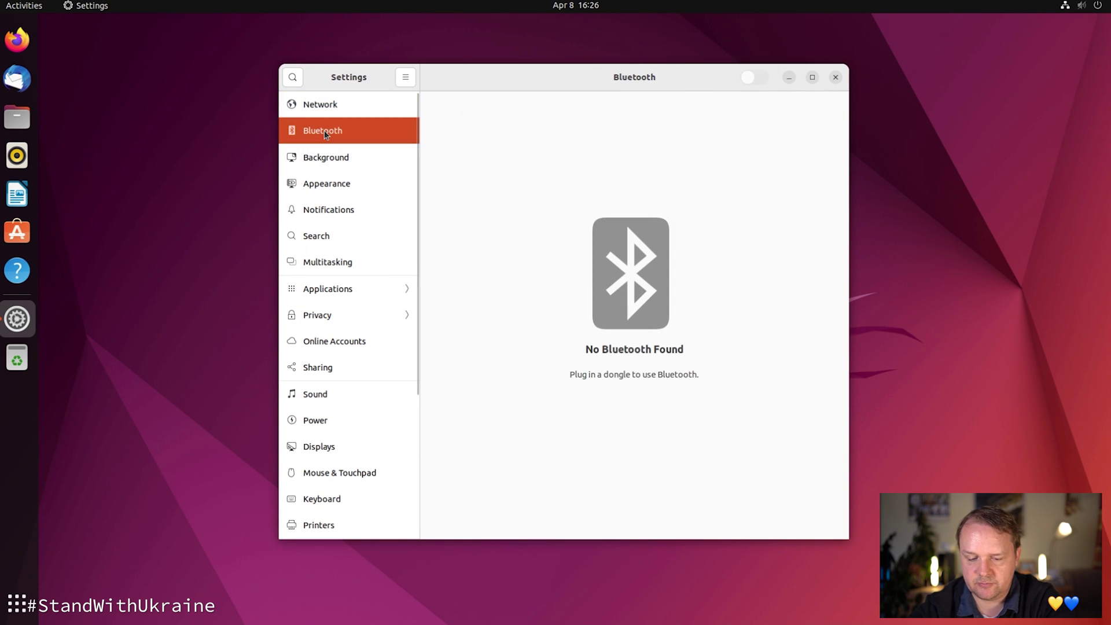
Step: Try the sunflower wallpaper, then switch the background back to the jellyfish image
{"action": "left_click", "coordinate": [321, 157]}
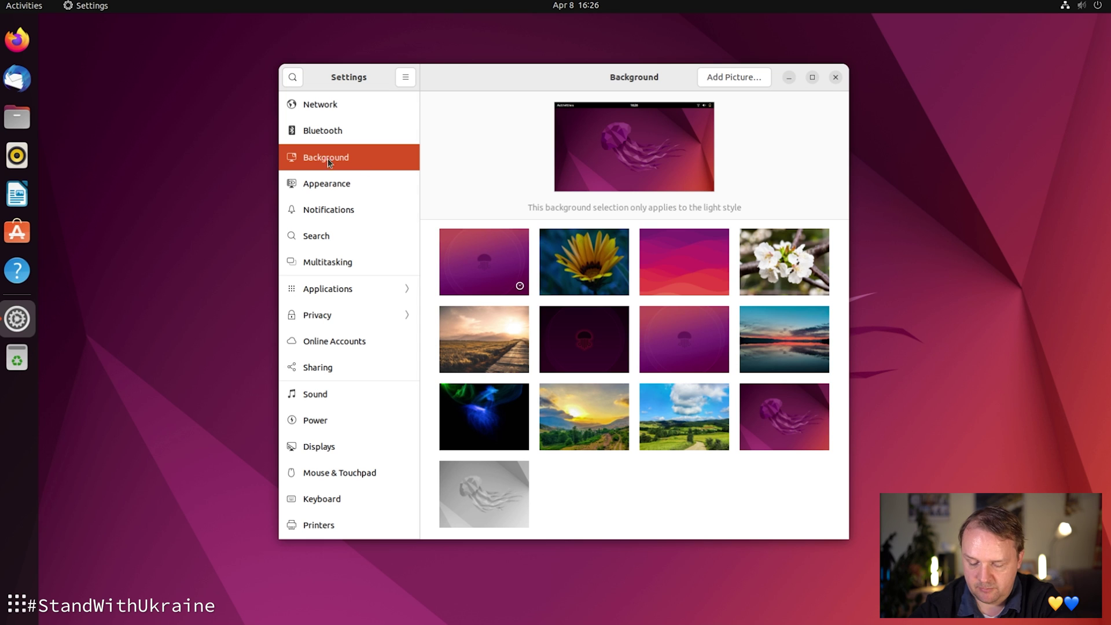
{"action": "left_click", "coordinate": [574, 269]}
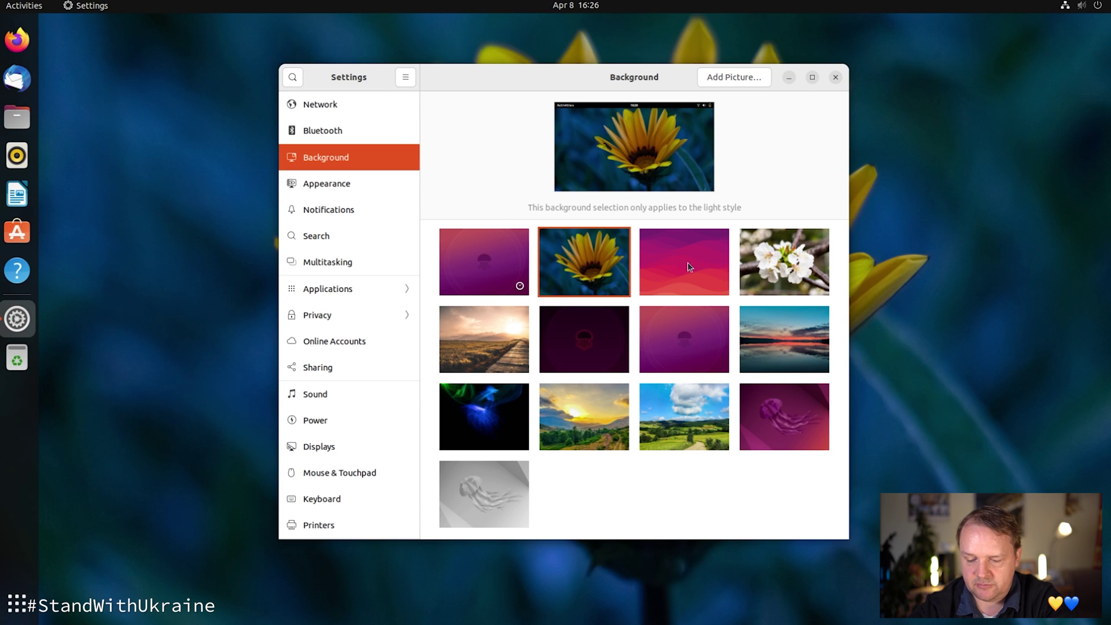
{"action": "left_click", "coordinate": [777, 427]}
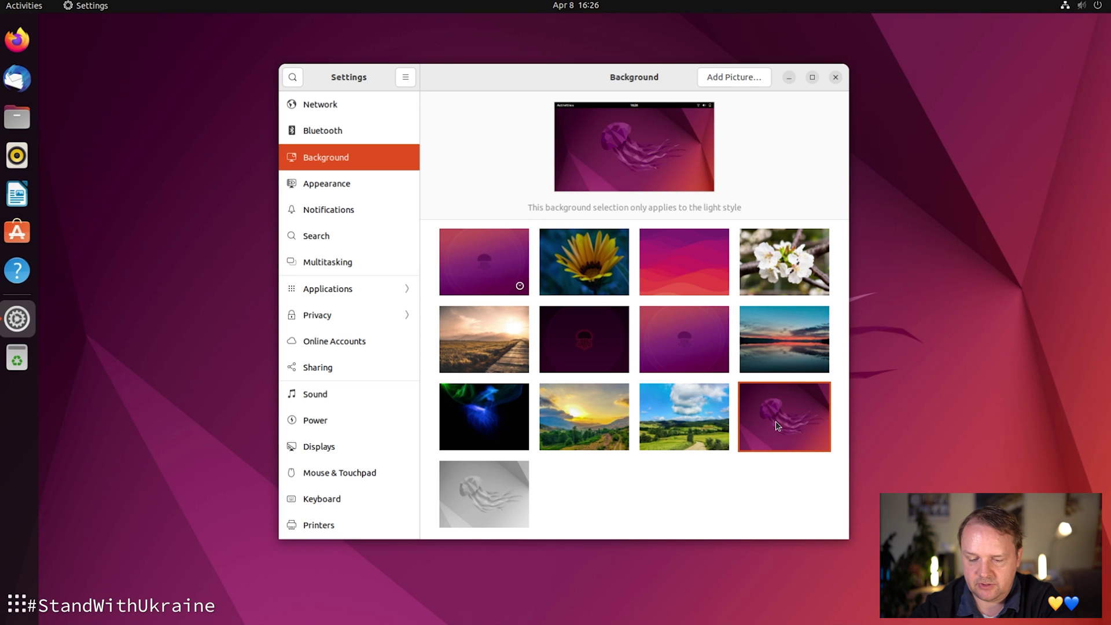
{"action": "left_click", "coordinate": [317, 183]}
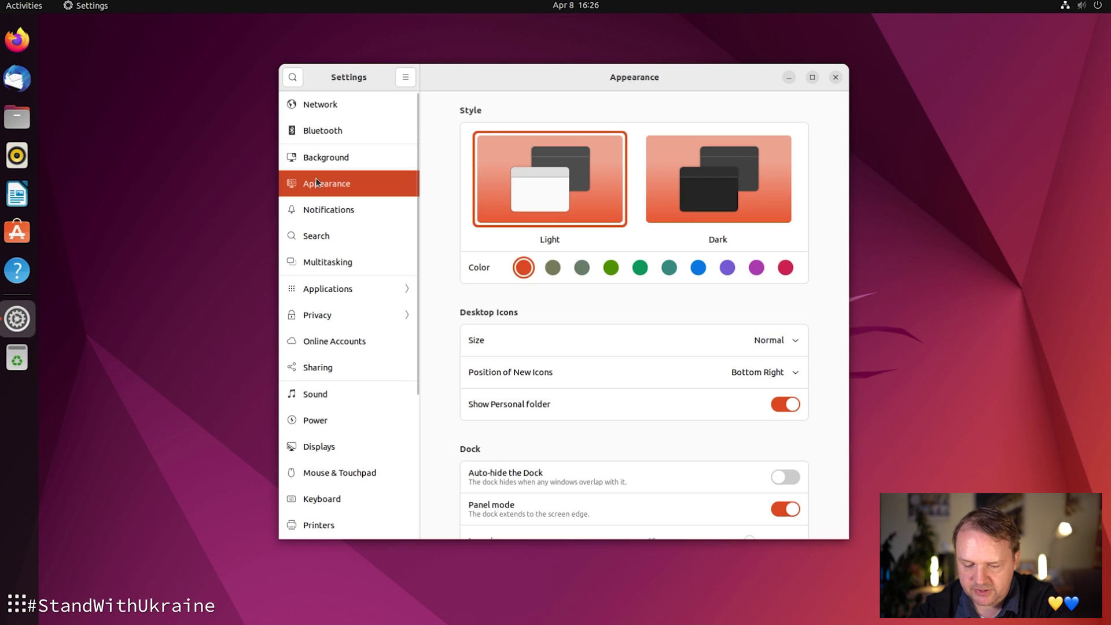
Step: Apply the Dark style and the blue accent colour
{"action": "left_click", "coordinate": [760, 158]}
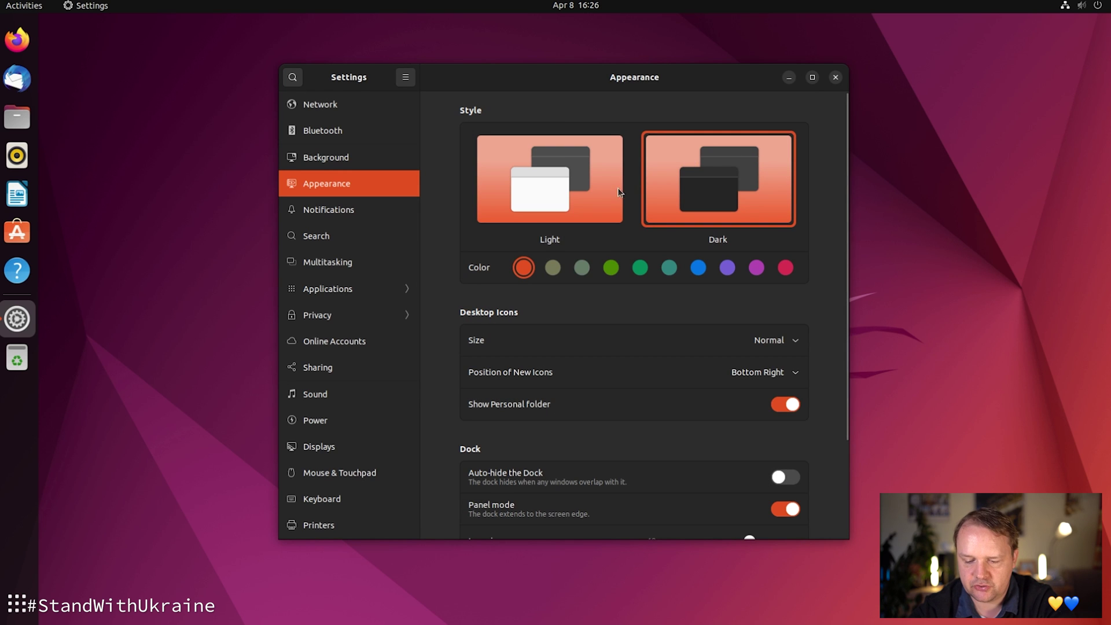
{"action": "left_click", "coordinate": [698, 267]}
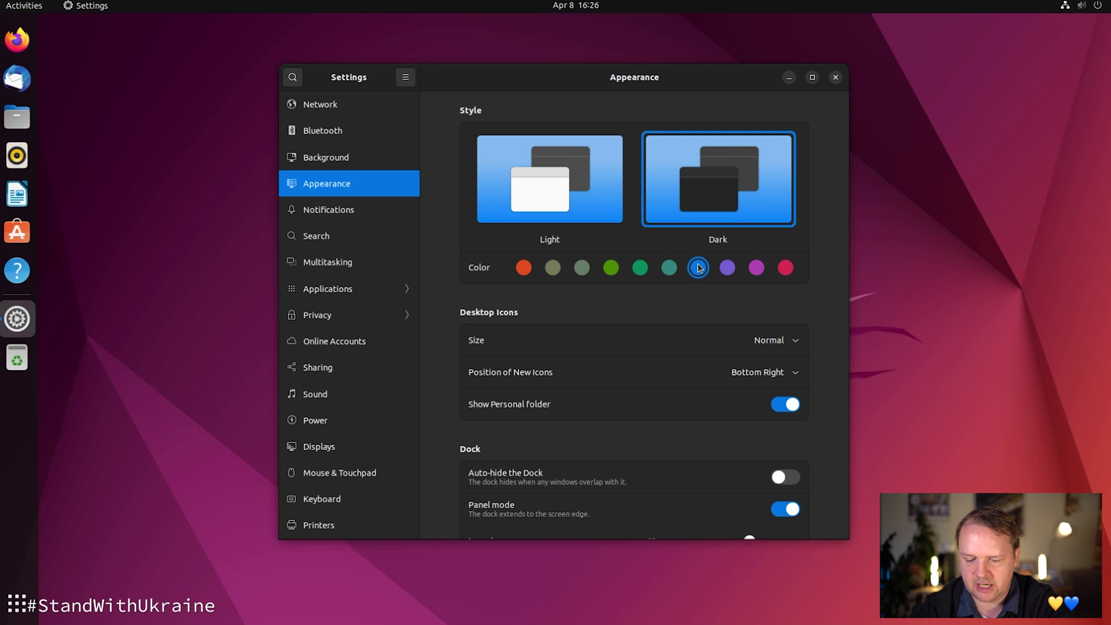
Step: Set desktop icons to Small, auto-hide the dock, use 28-pixel dock icons, and place it at Bottom
{"action": "left_click", "coordinate": [777, 343]}
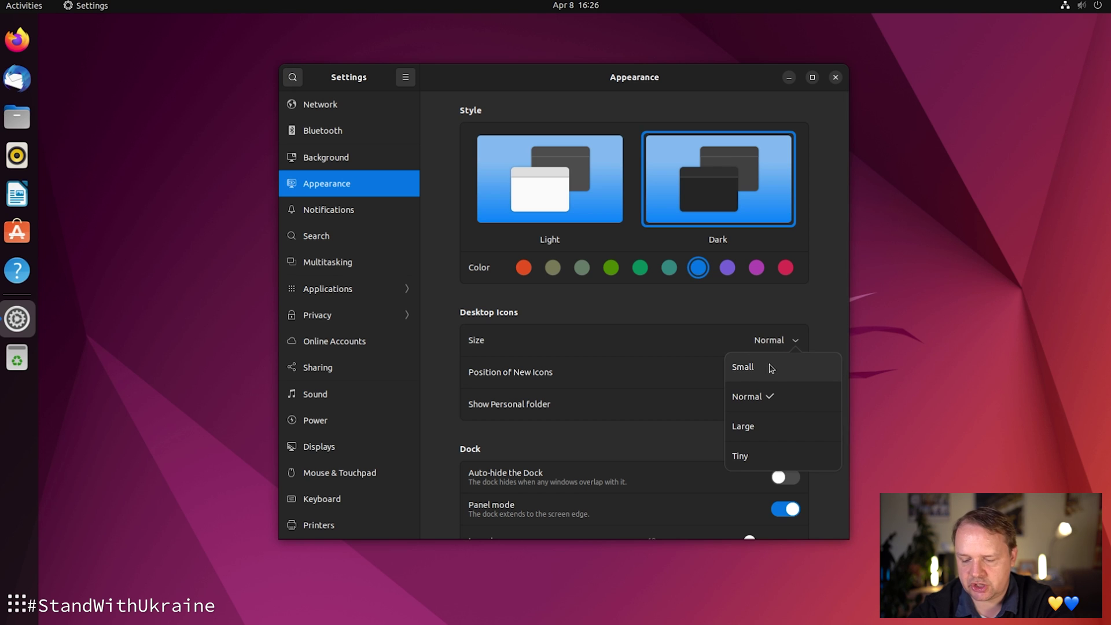
{"action": "left_click", "coordinate": [770, 366]}
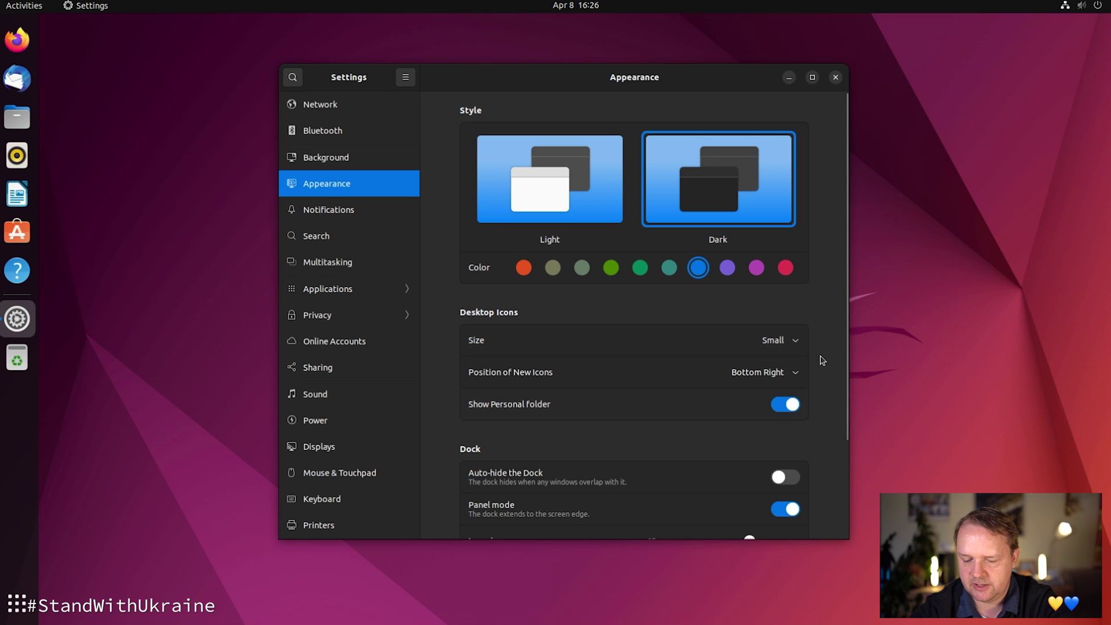
{"action": "scroll", "coordinate": [765, 391], "scroll_direction": "down", "scroll_amount": 4}
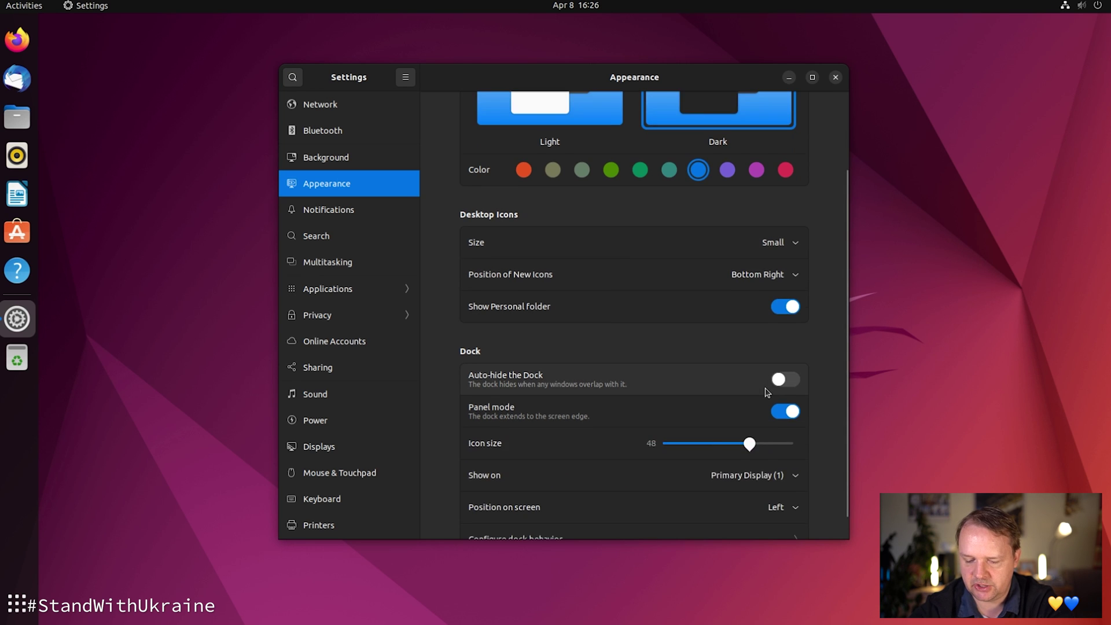
{"action": "left_click", "coordinate": [793, 361]}
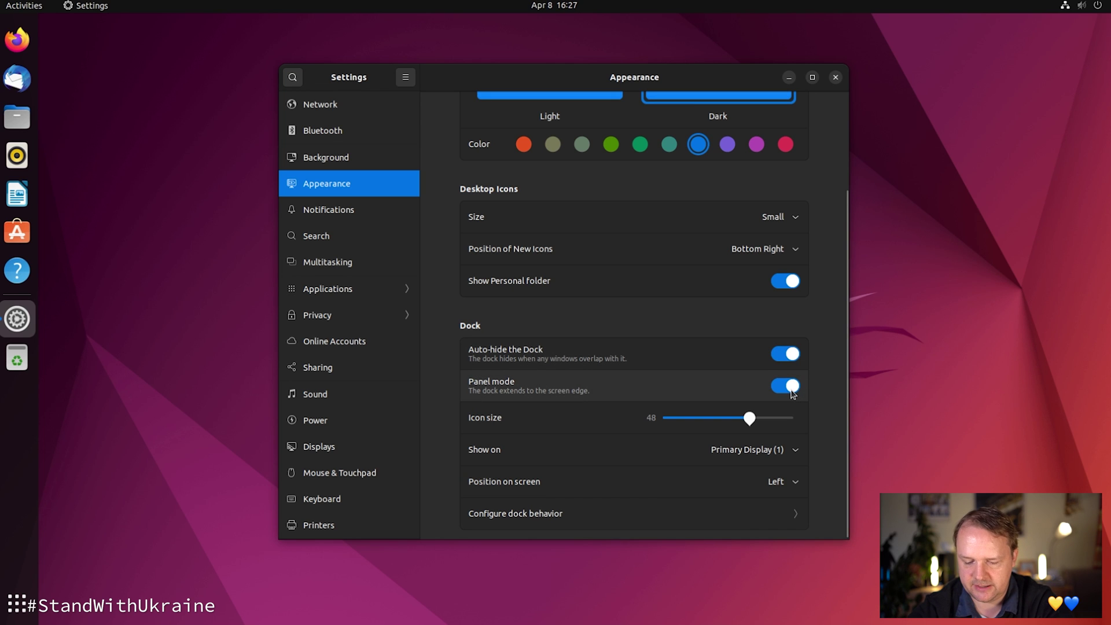
{"action": "left_click_drag", "start_coordinate": [751, 423], "coordinate": [697, 424]}
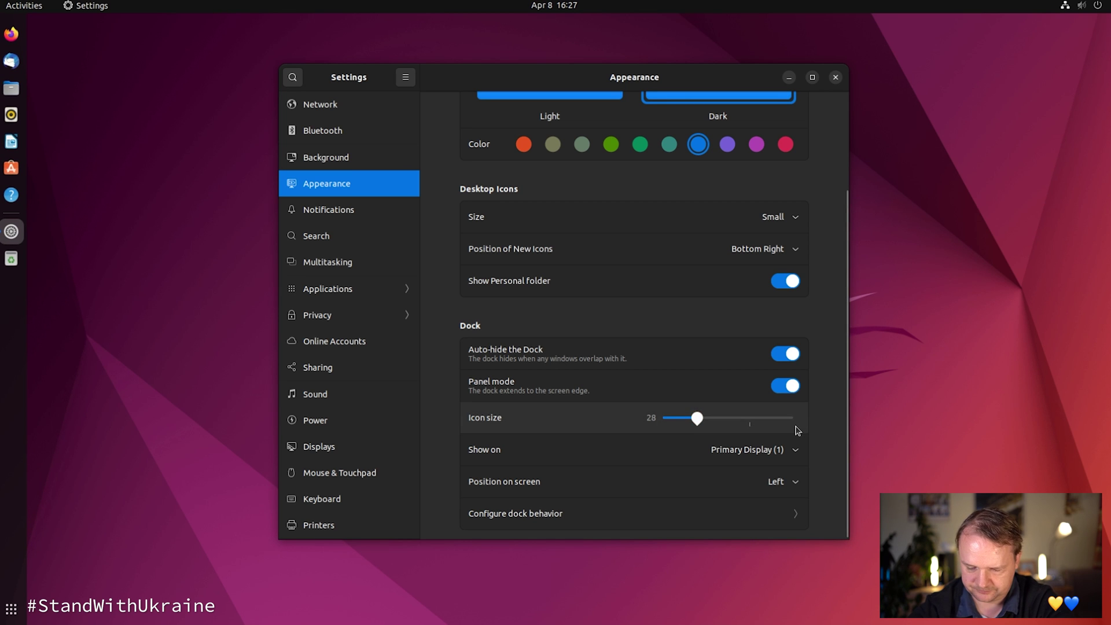
{"action": "left_click", "coordinate": [791, 488]}
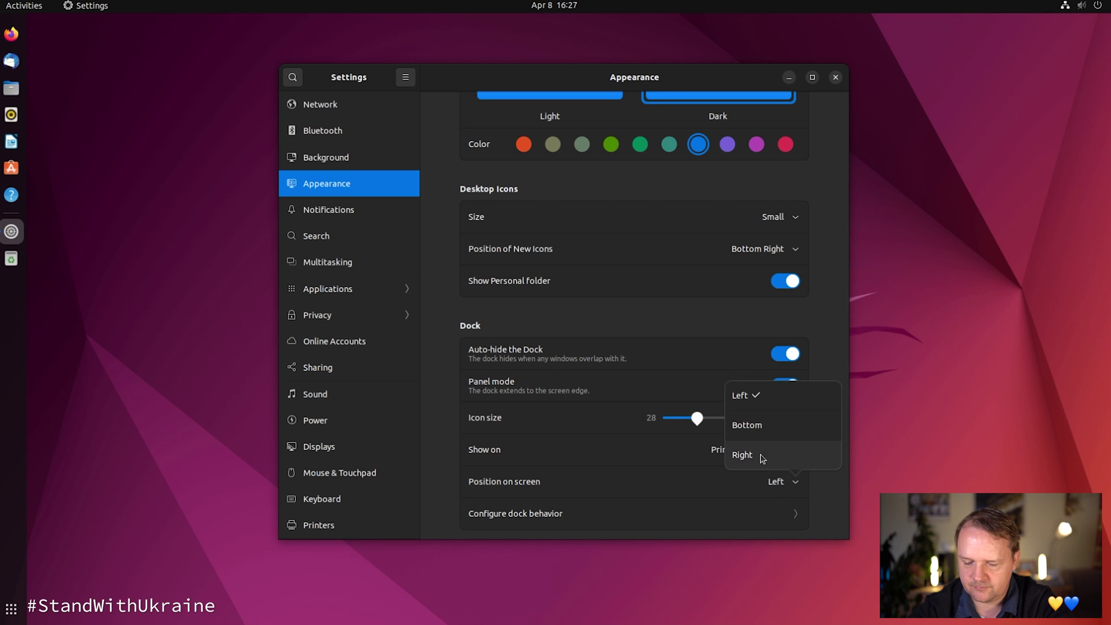
{"action": "left_click", "coordinate": [757, 429]}
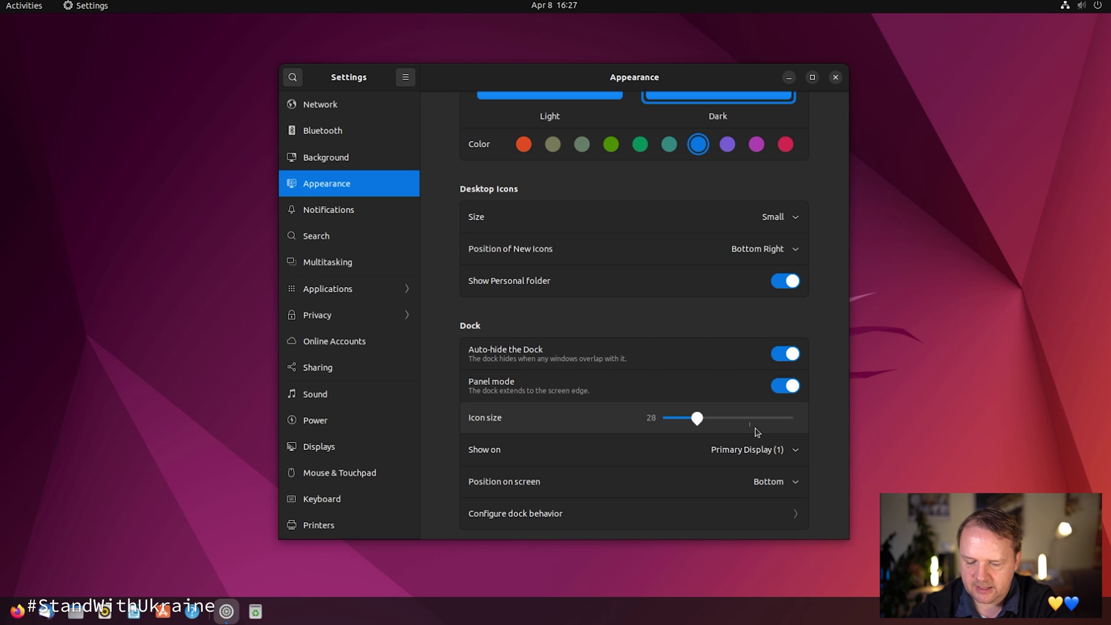
Step: Hide the Personal folder from the desktop and turn off the dock's Panel mode
{"action": "left_click", "coordinate": [796, 516]}
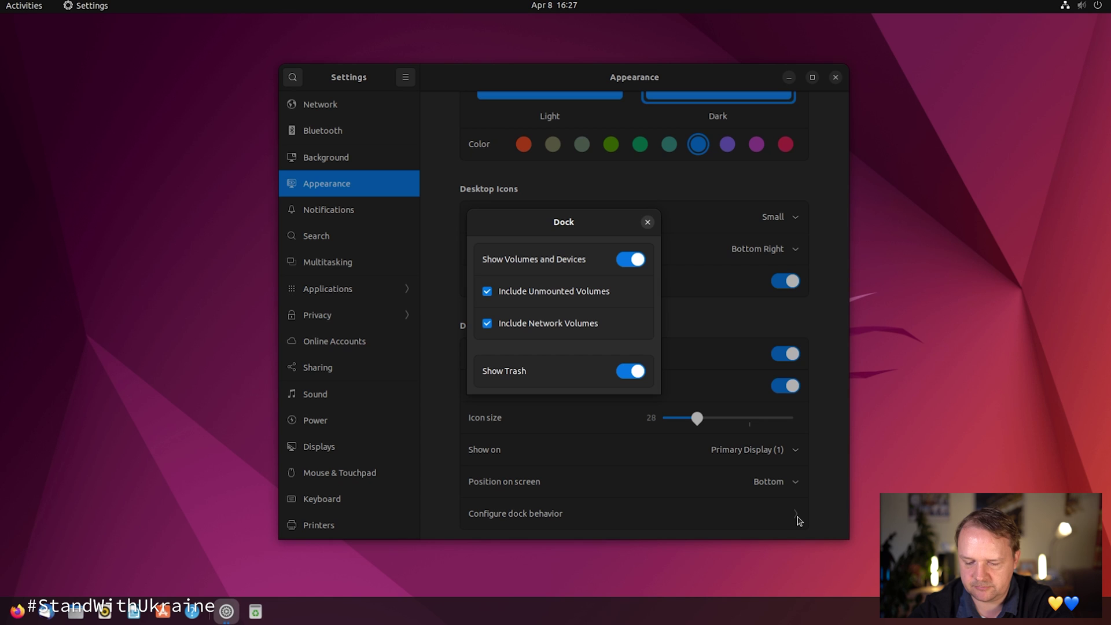
{"action": "left_click", "coordinate": [647, 223]}
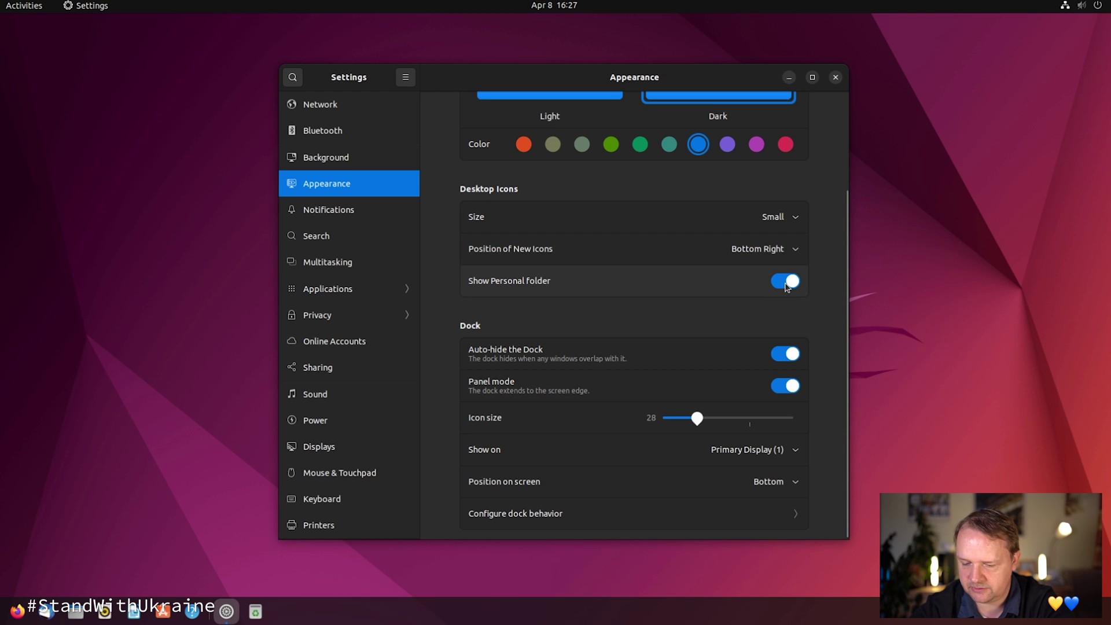
{"action": "left_click", "coordinate": [786, 288]}
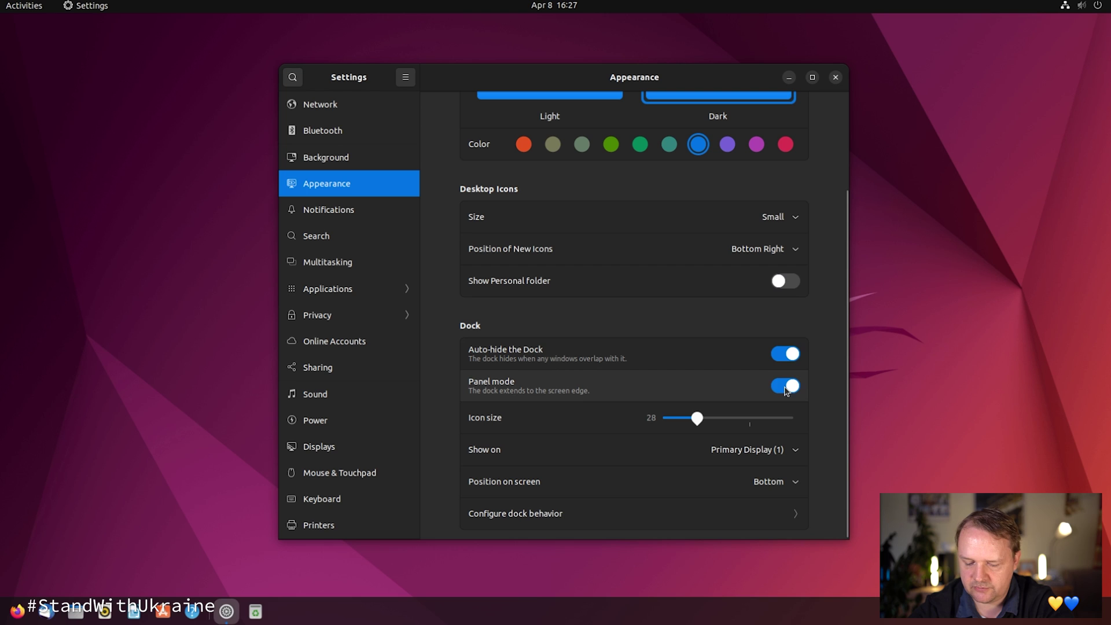
{"action": "left_click", "coordinate": [786, 389]}
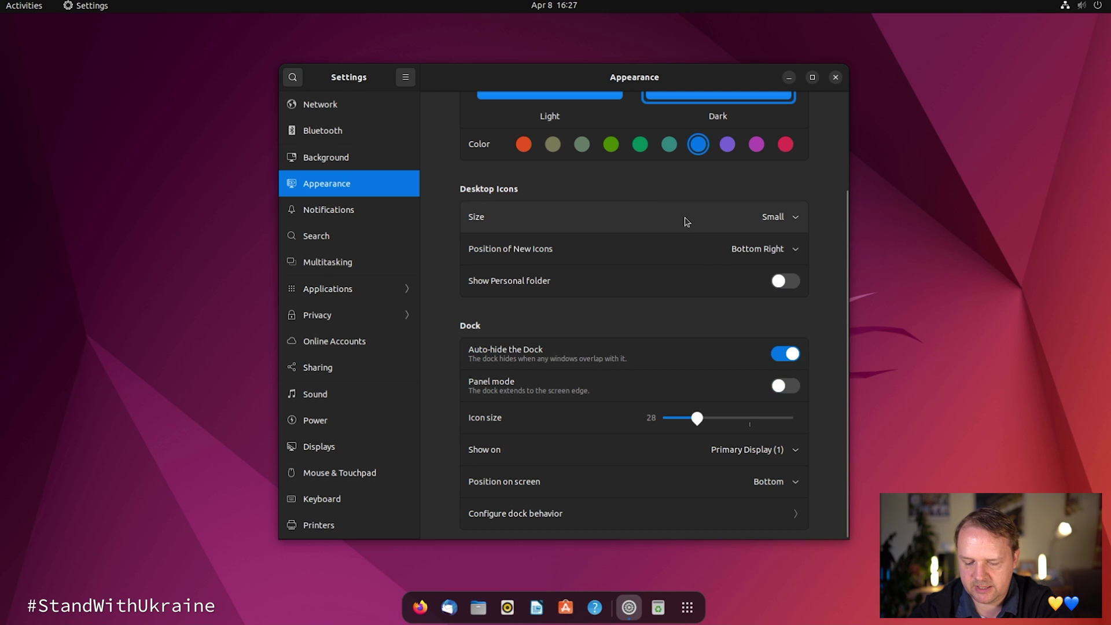
{"action": "left_click", "coordinate": [335, 210]}
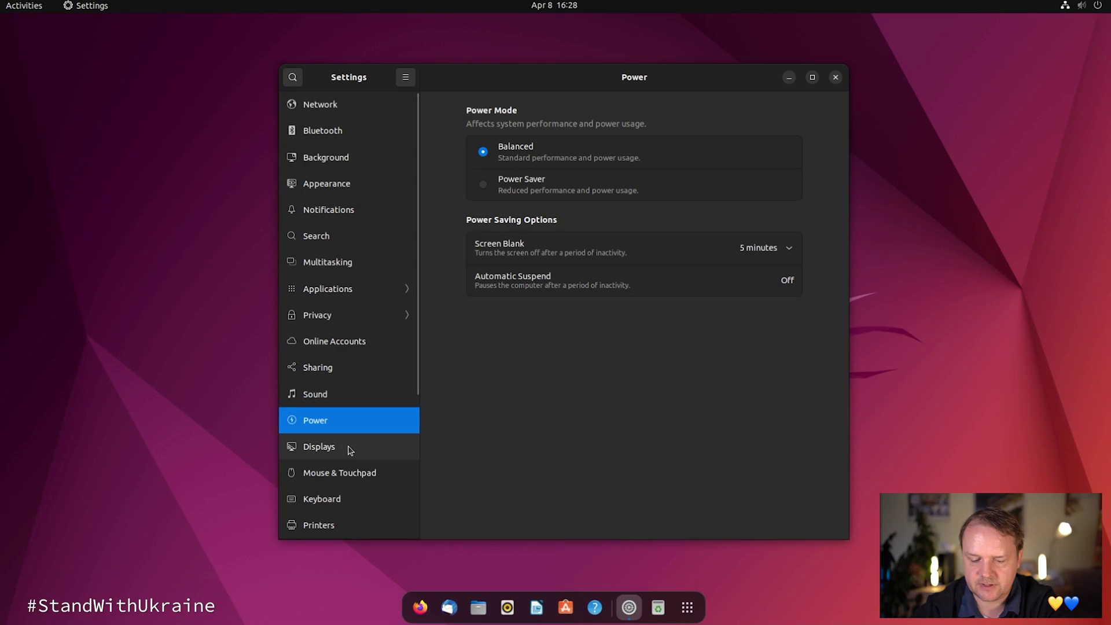
Step: Look through the Displays and Date & Time pages, then show the About page
{"action": "left_click", "coordinate": [349, 451]}
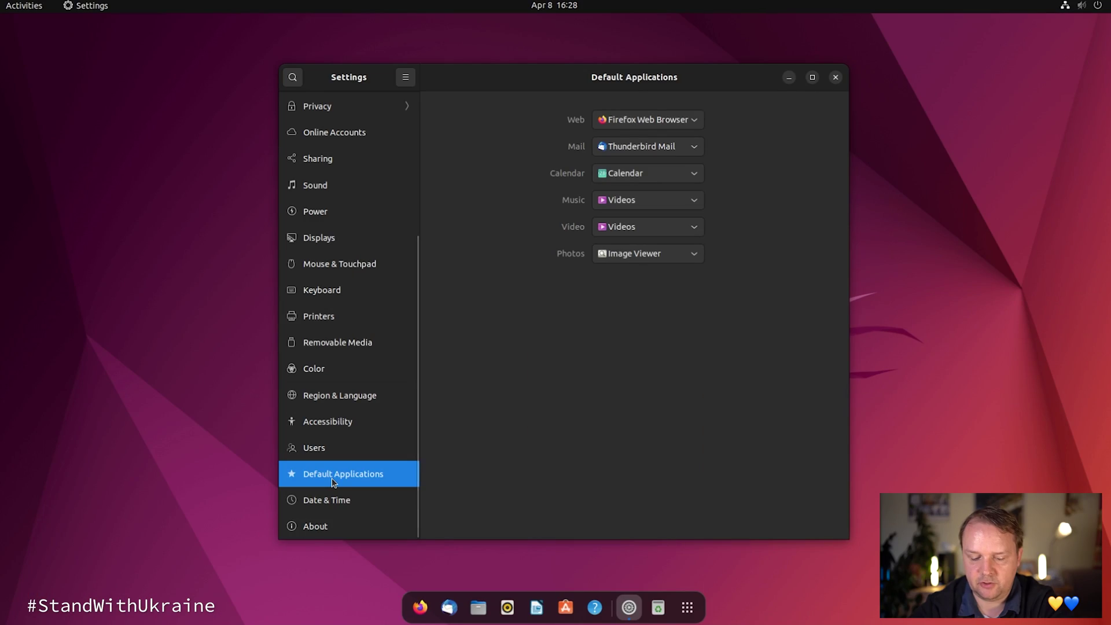
{"action": "left_click", "coordinate": [334, 509]}
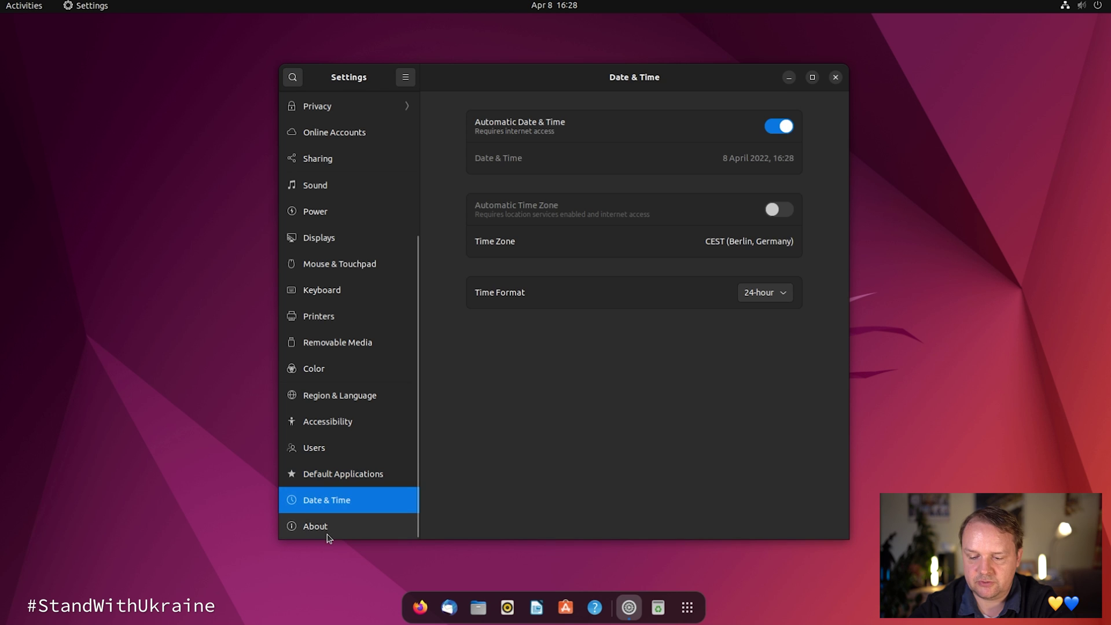
{"action": "left_click", "coordinate": [328, 528]}
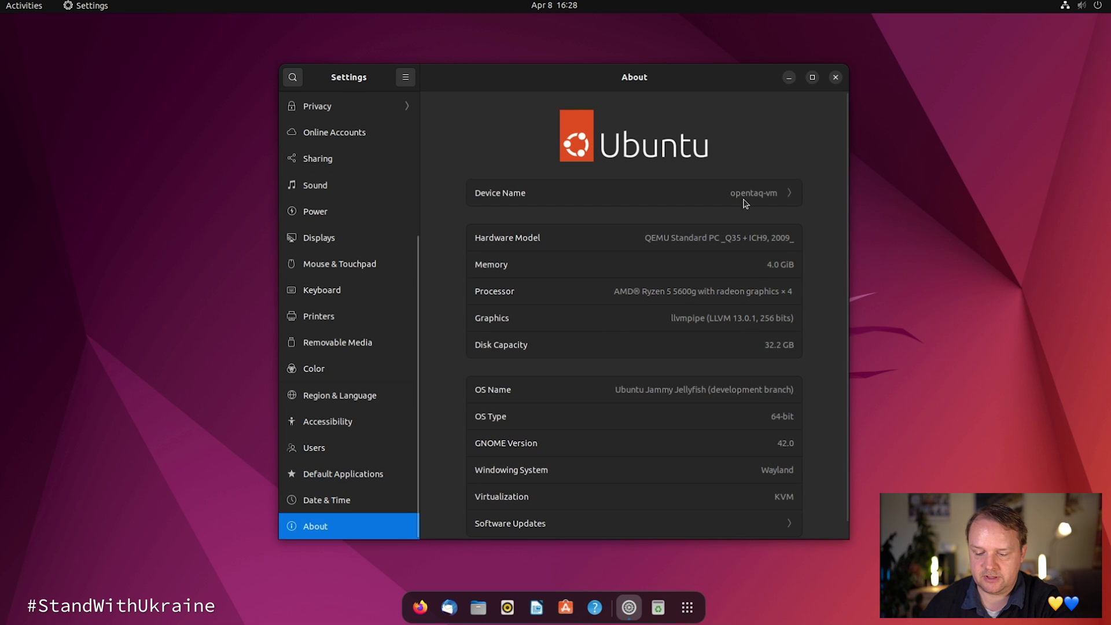
Step: Scroll down the About page to review the system details
{"action": "scroll", "coordinate": [825, 229], "scroll_direction": "down", "scroll_amount": 1}
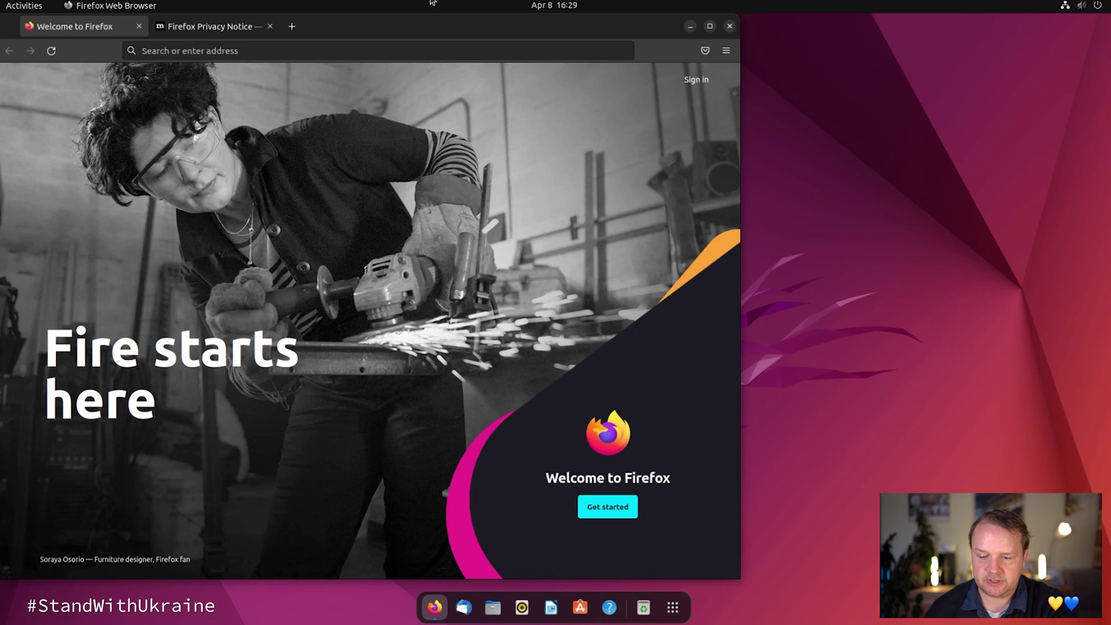
Step: Maximize Firefox, move it to workspace 2, and launch LibreOffice Writer on workspace 1
{"action": "left_click", "coordinate": [710, 26]}
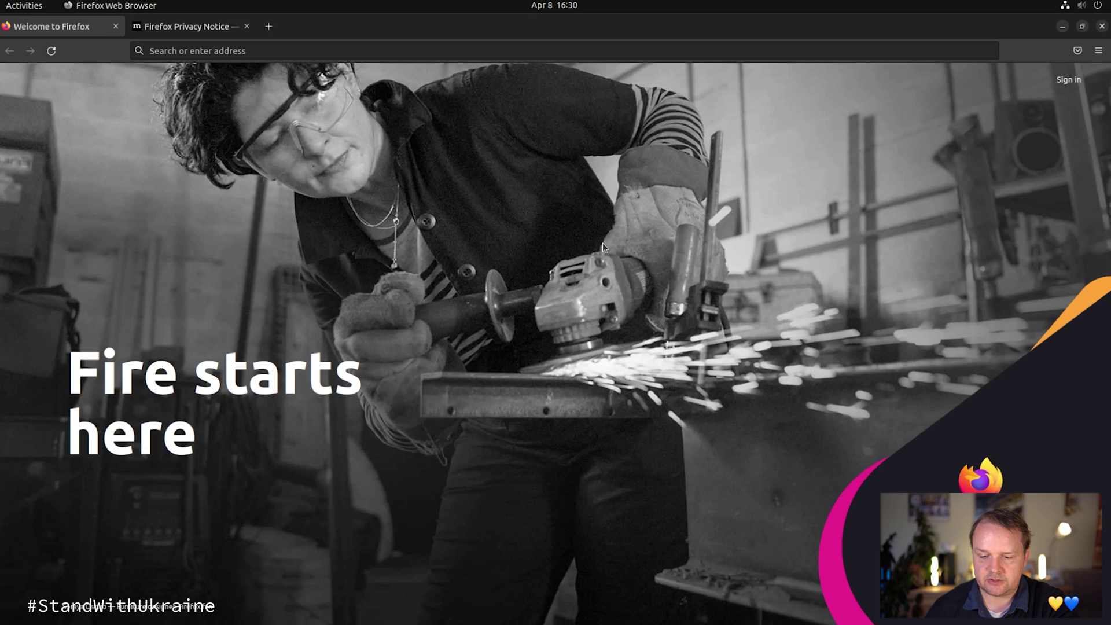
{"action": "key", "text": "super"}
{"action": "left_click_drag", "start_coordinate": [451, 258], "coordinate": [1105, 239]}
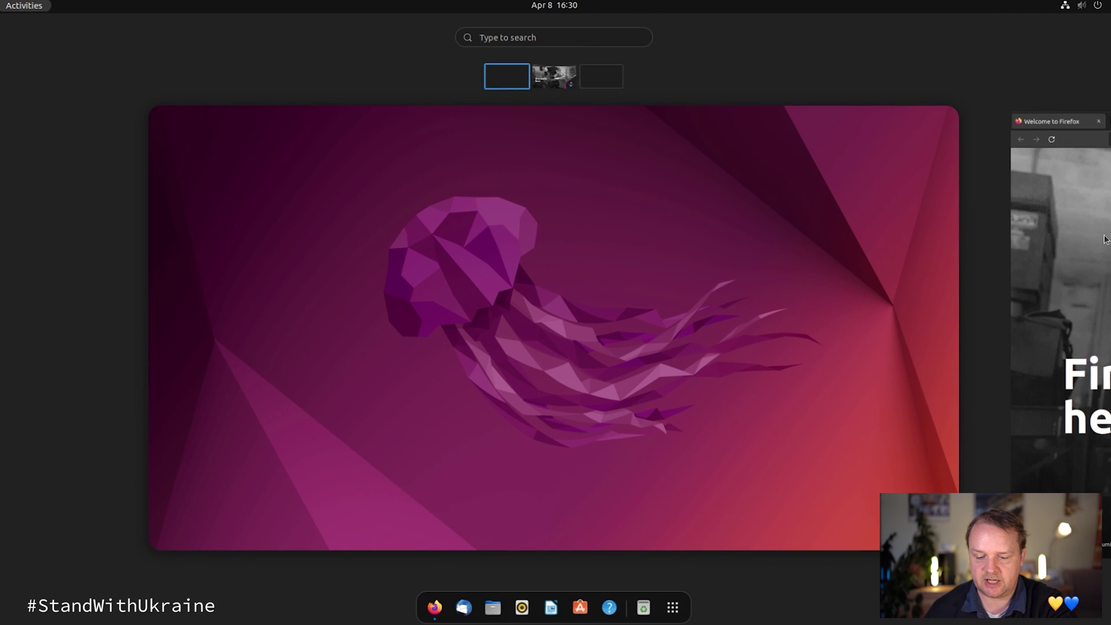
{"action": "left_click", "coordinate": [627, 322]}
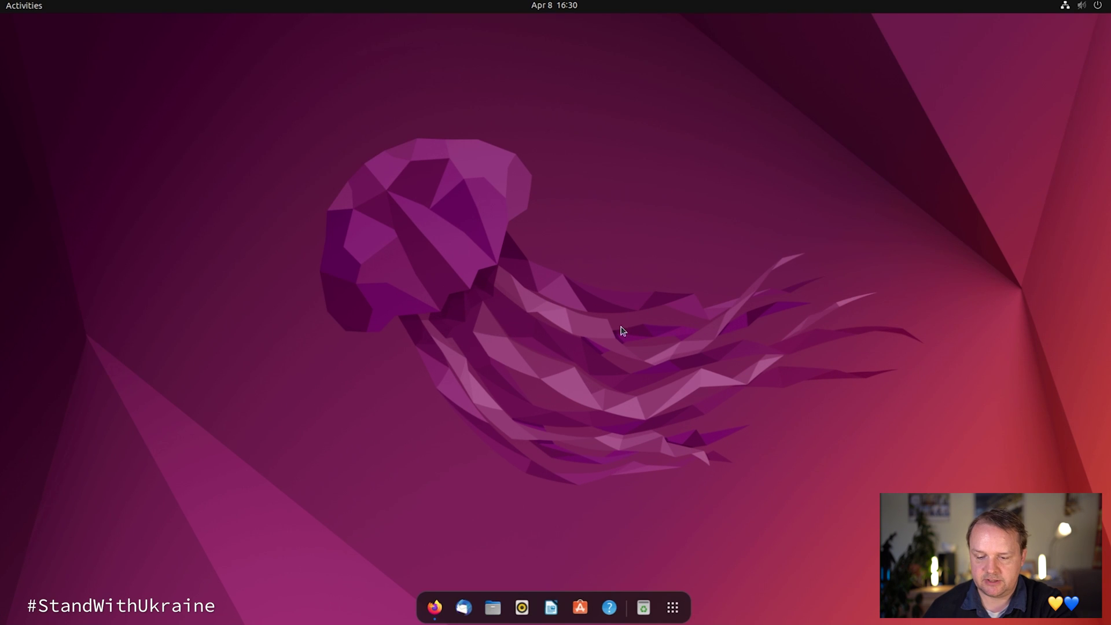
{"action": "left_click", "coordinate": [553, 614]}
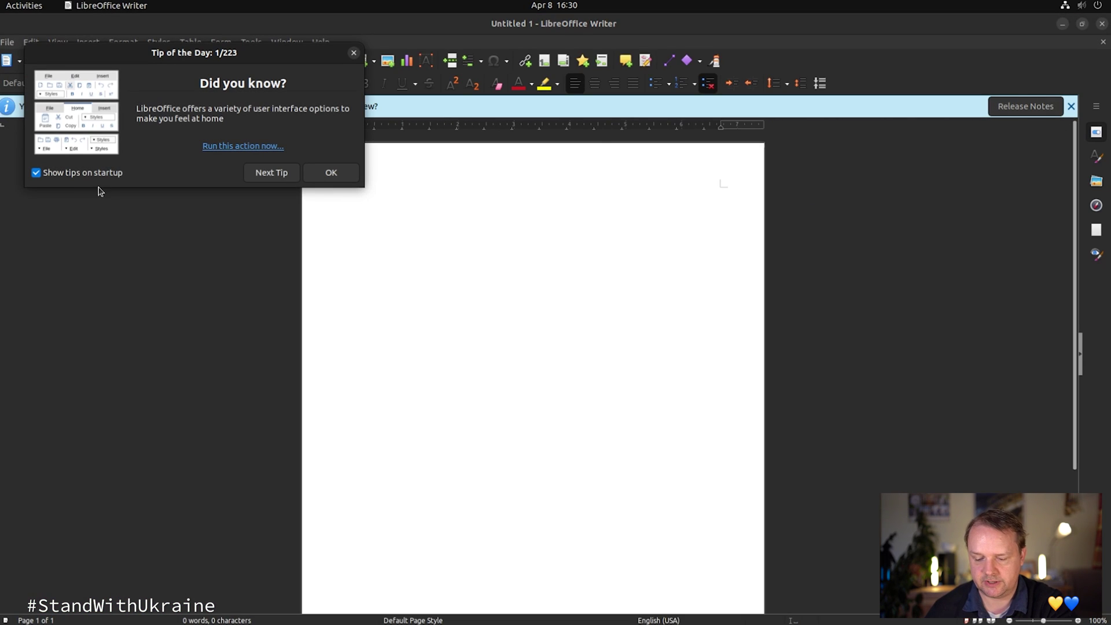
Step: Dismiss Tip of the Day and switch back and forth between the two workspaces
{"action": "left_click", "coordinate": [340, 173]}
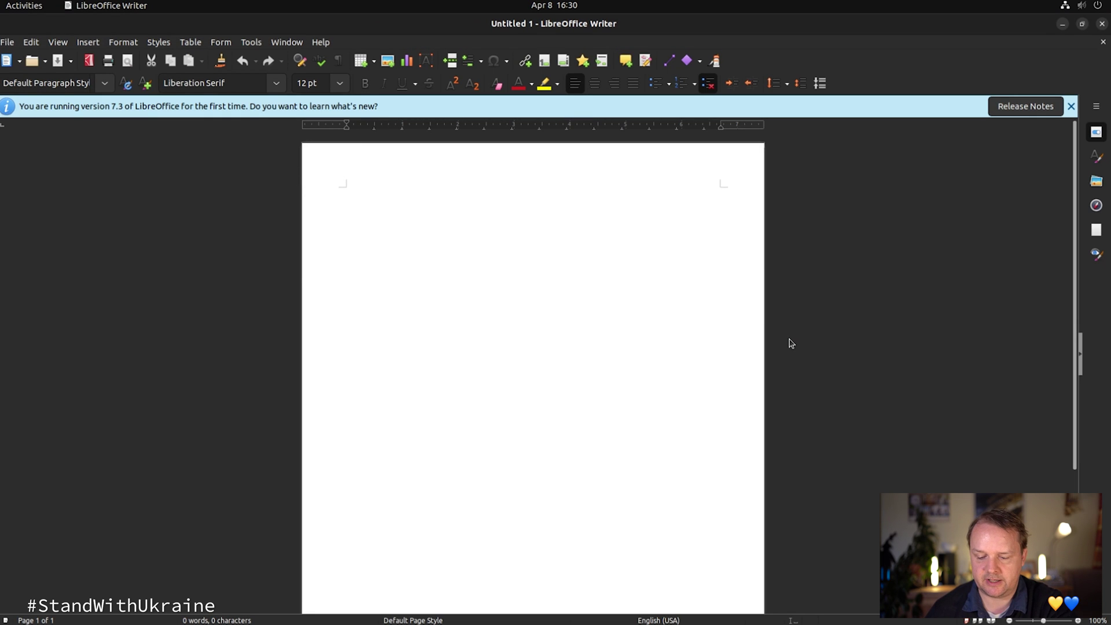
{"action": "key", "text": "alt+Tab"}
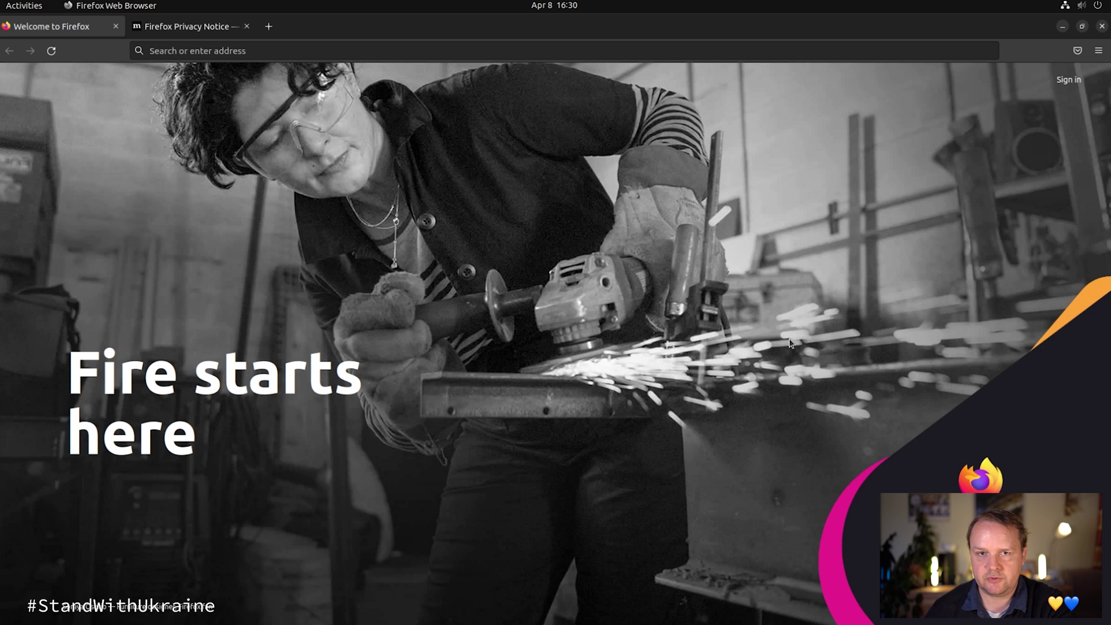
{"action": "key", "text": "super+Page_Down"}
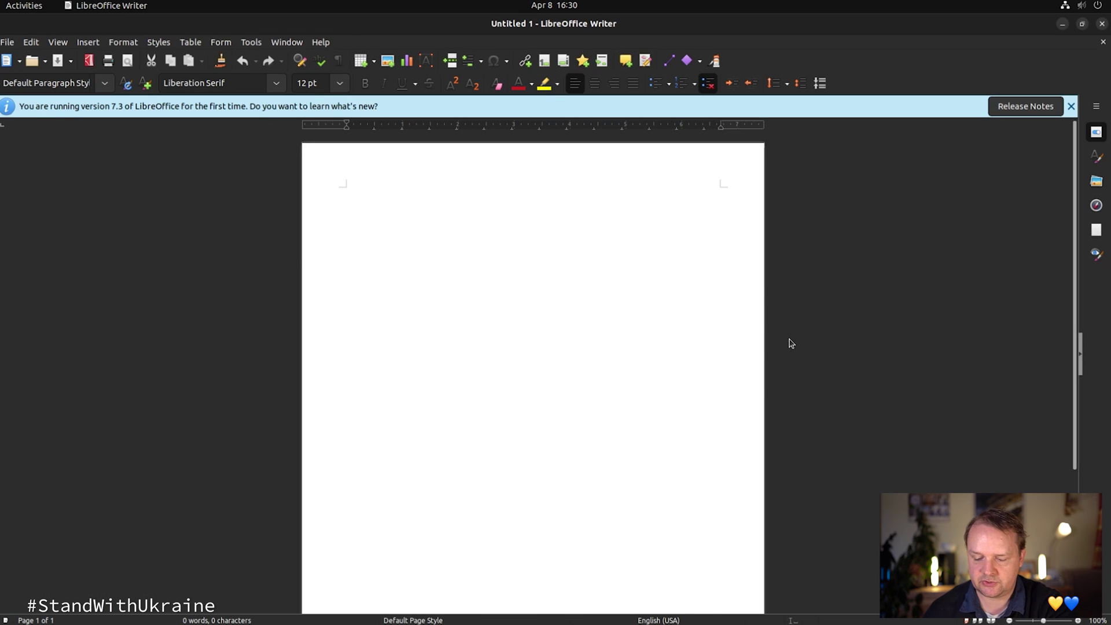
{"action": "key", "text": "super+Page_Up"}
{"action": "key", "text": "super+Page_Down"}
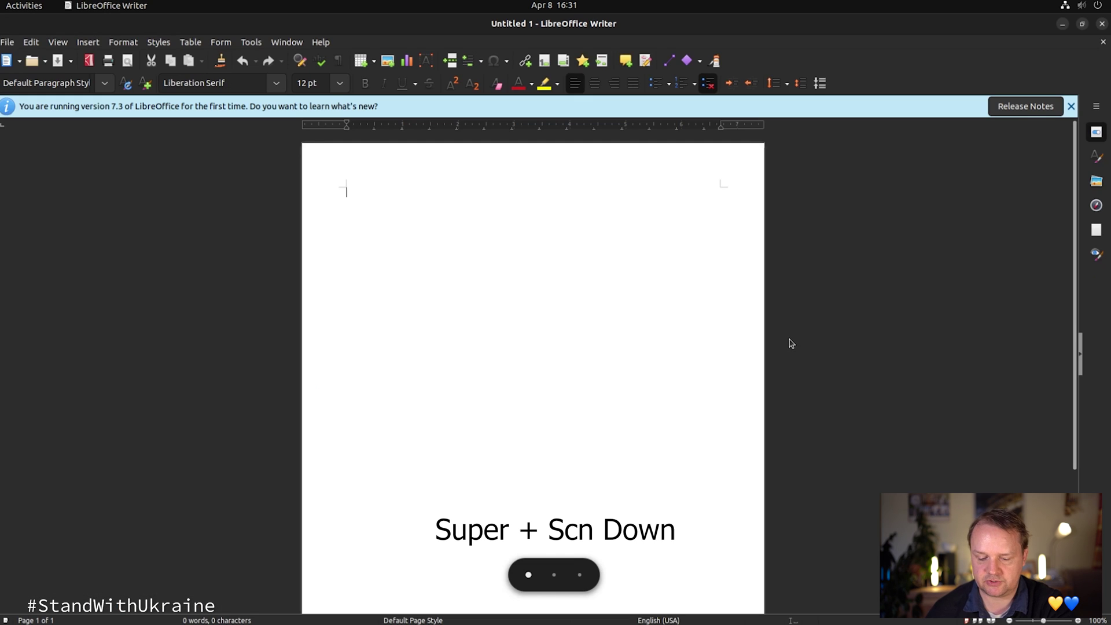
{"action": "key", "text": "super+Page_Up"}
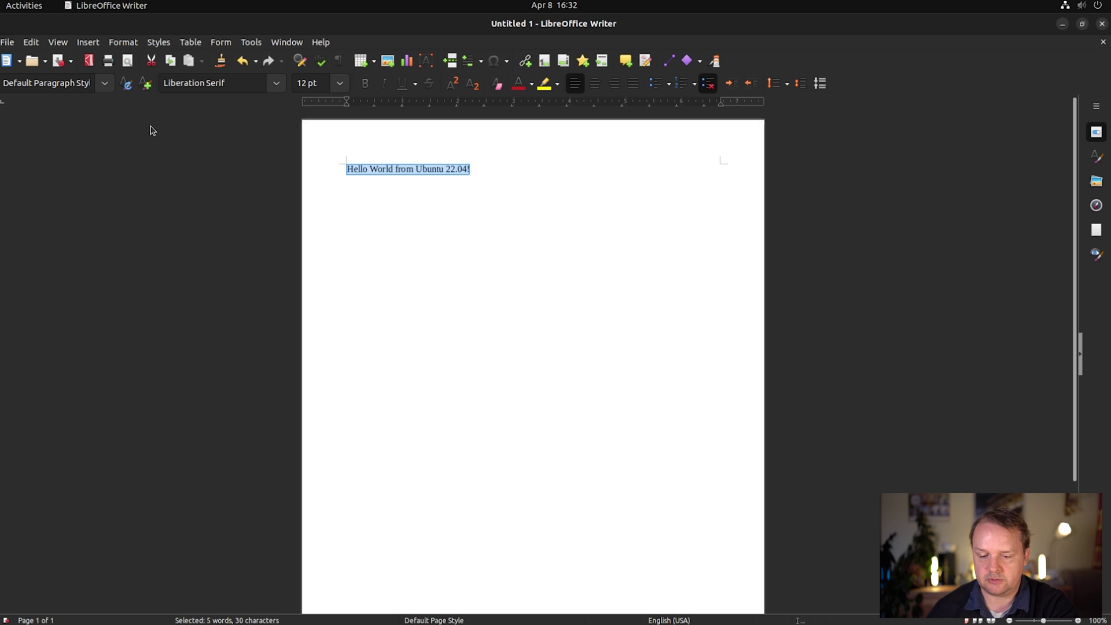
Step: Apply the Title style to 'Hello World from Ubuntu 22.04!', then search apps for 'scree'
{"action": "left_click", "coordinate": [105, 84]}
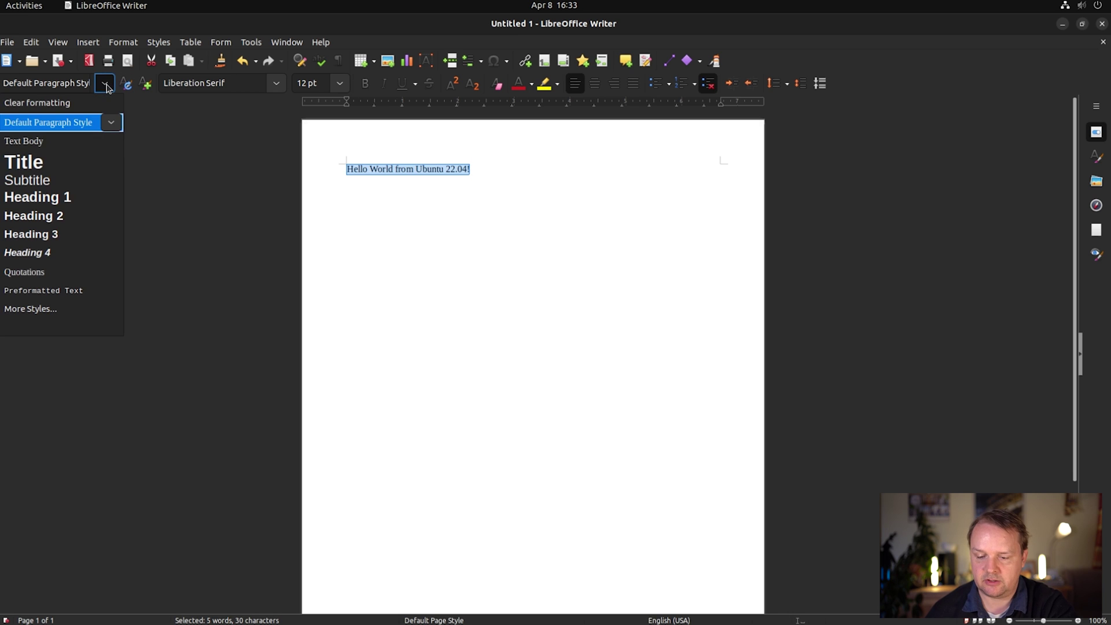
{"action": "left_click", "coordinate": [73, 163]}
{"action": "left_click", "coordinate": [376, 338]}
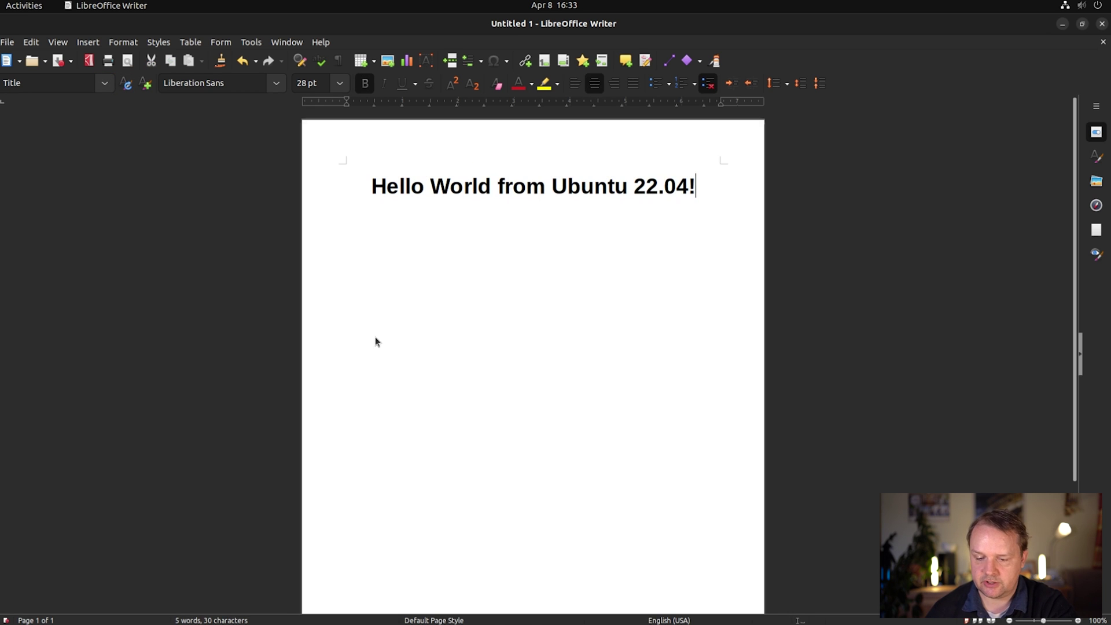
{"action": "key", "text": "super"}
{"action": "type", "text": "scree"}
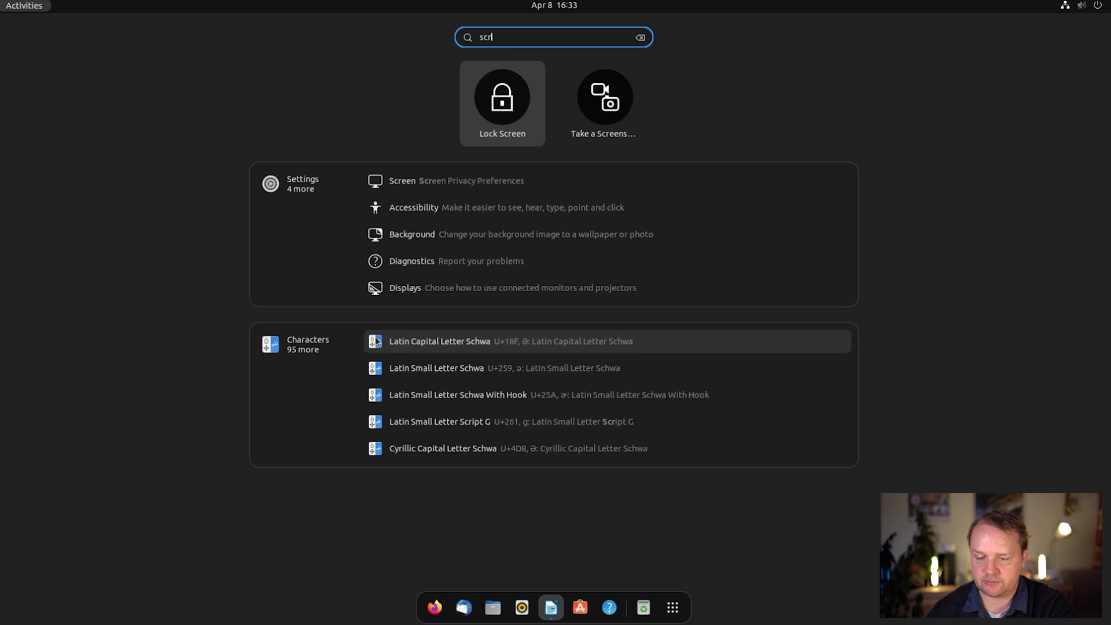
Step: Capture the title line with Take a Screenshot and paste it on a new line below
{"action": "left_click", "coordinate": [606, 97]}
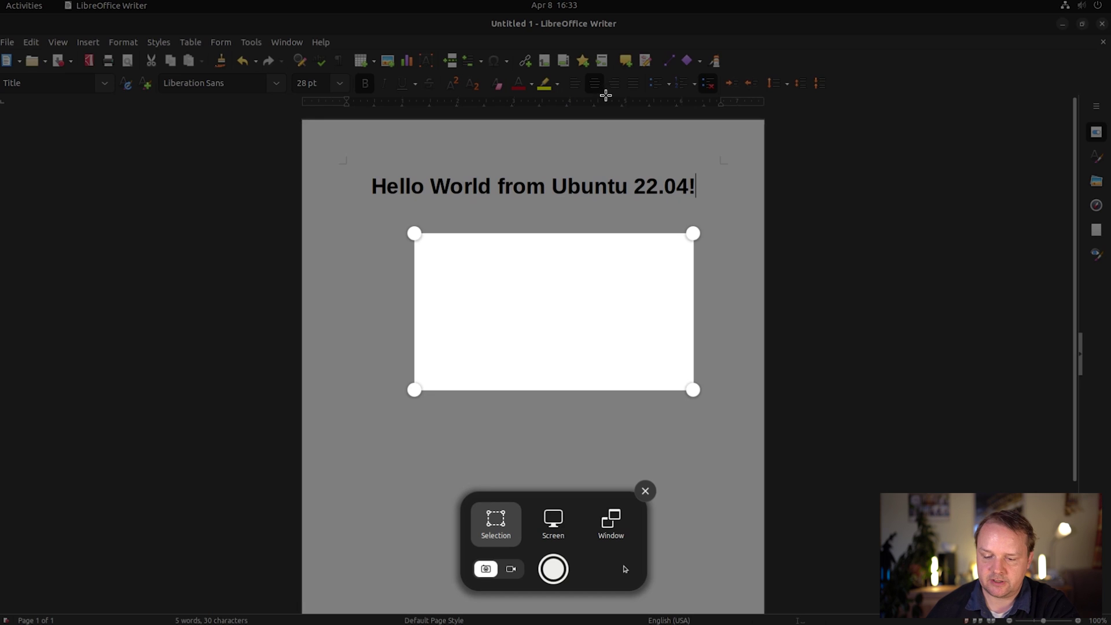
{"action": "left_click_drag", "start_coordinate": [574, 333], "coordinate": [519, 235]}
{"action": "left_click_drag", "start_coordinate": [636, 293], "coordinate": [712, 228]}
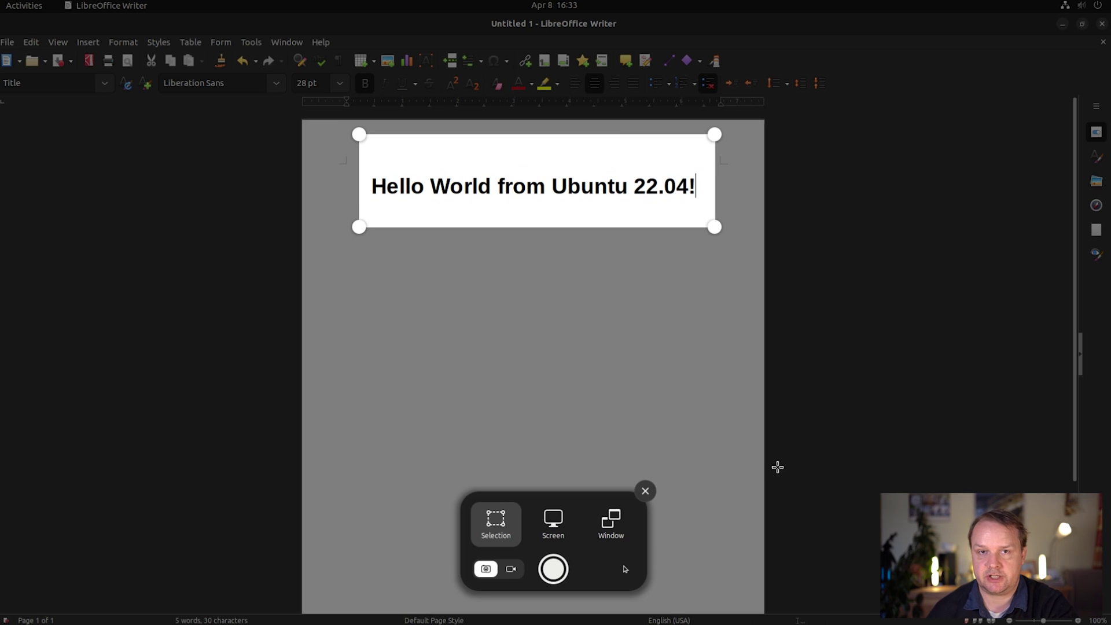
{"action": "left_click", "coordinate": [553, 570]}
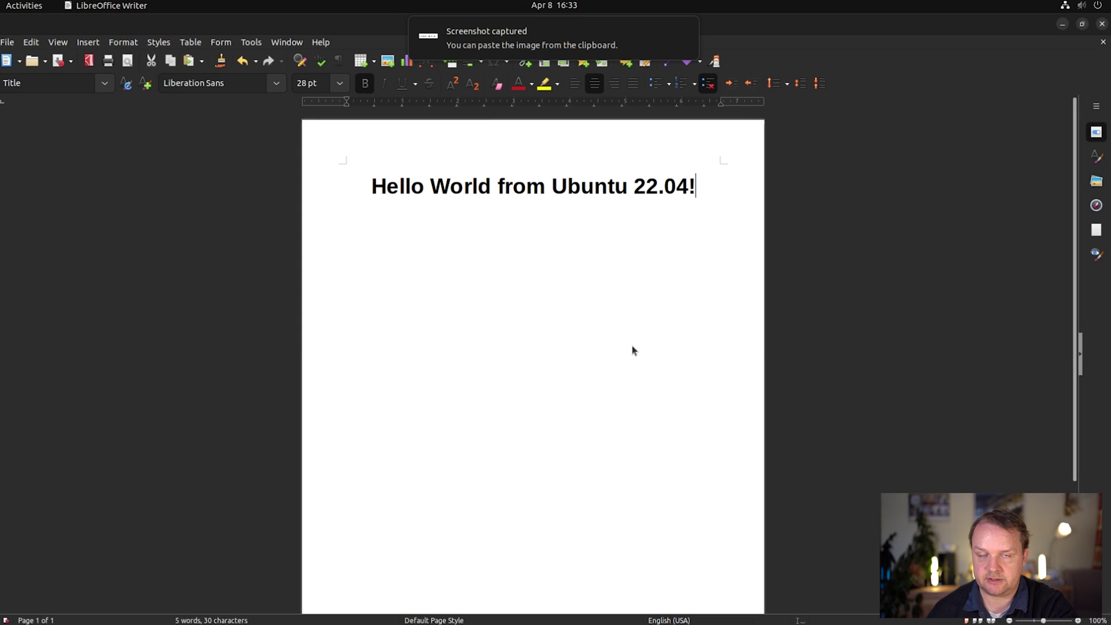
{"action": "key", "text": "Return"}
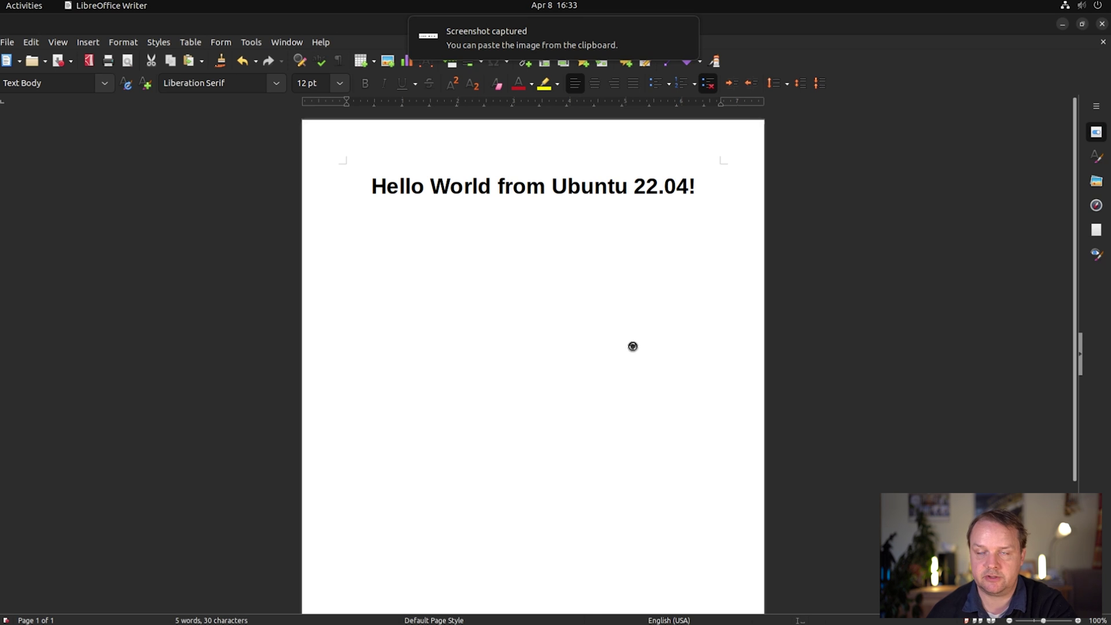
{"action": "key", "text": "ctrl+v"}
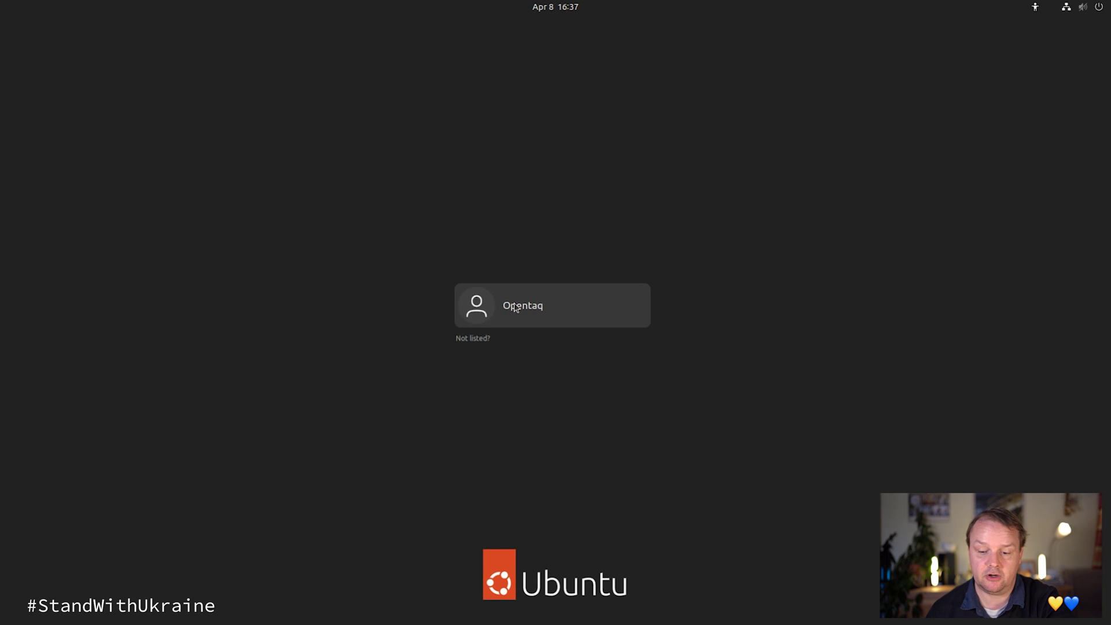
Step: Log back in with the user's password and open a Terminal with Ctrl+Alt+T
{"action": "left_click", "coordinate": [515, 307]}
{"action": "type", "text": "••••••••••"}
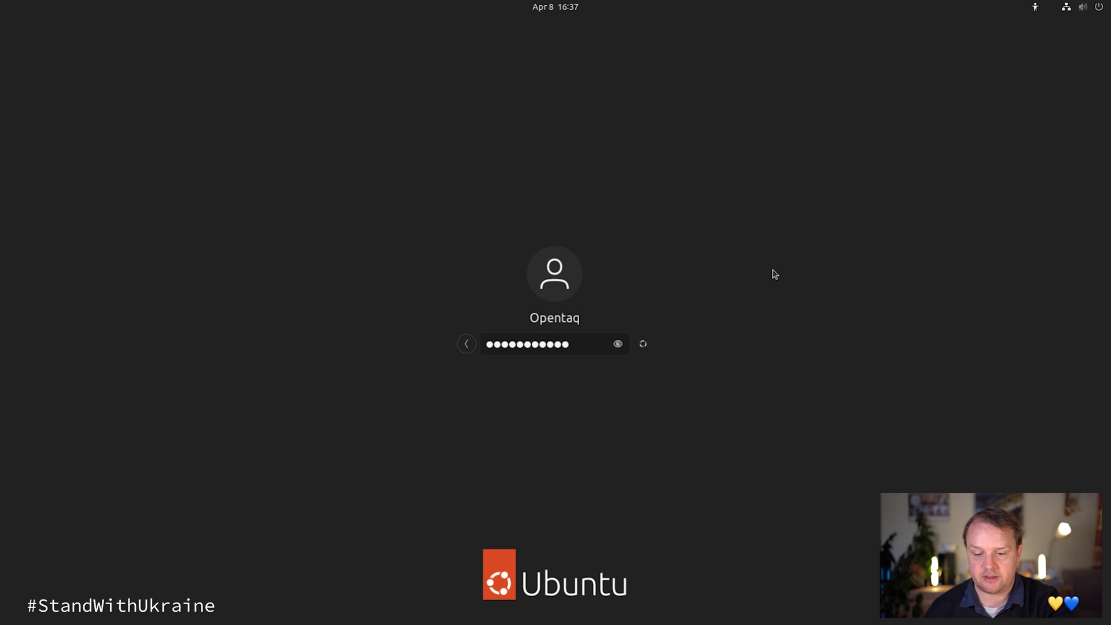
{"action": "key", "text": "Return"}
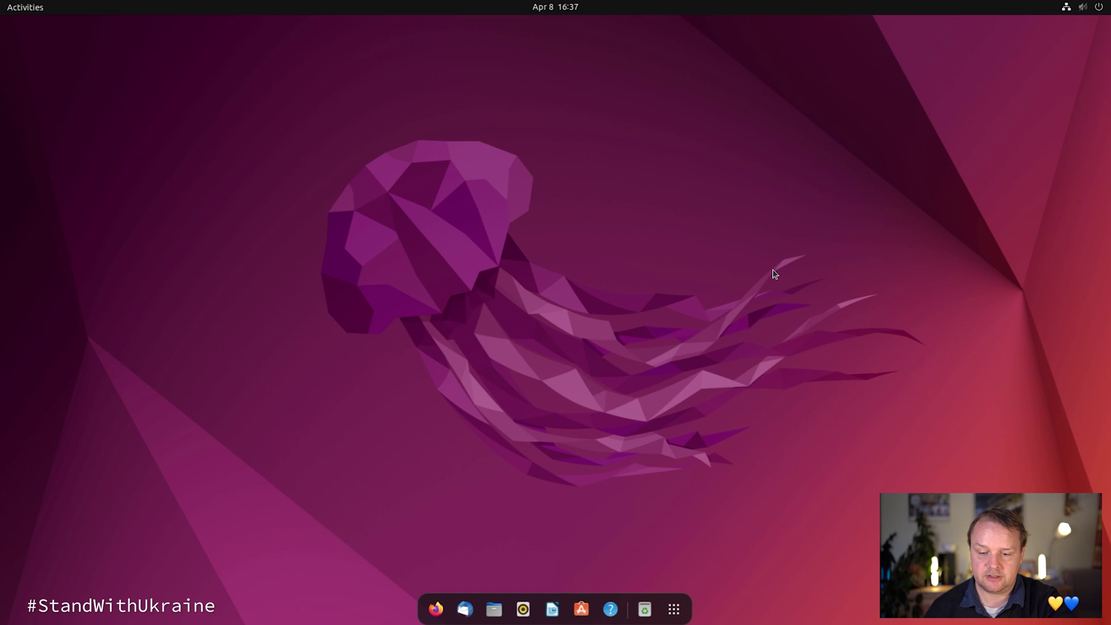
{"action": "key", "text": "ctrl+alt+t"}
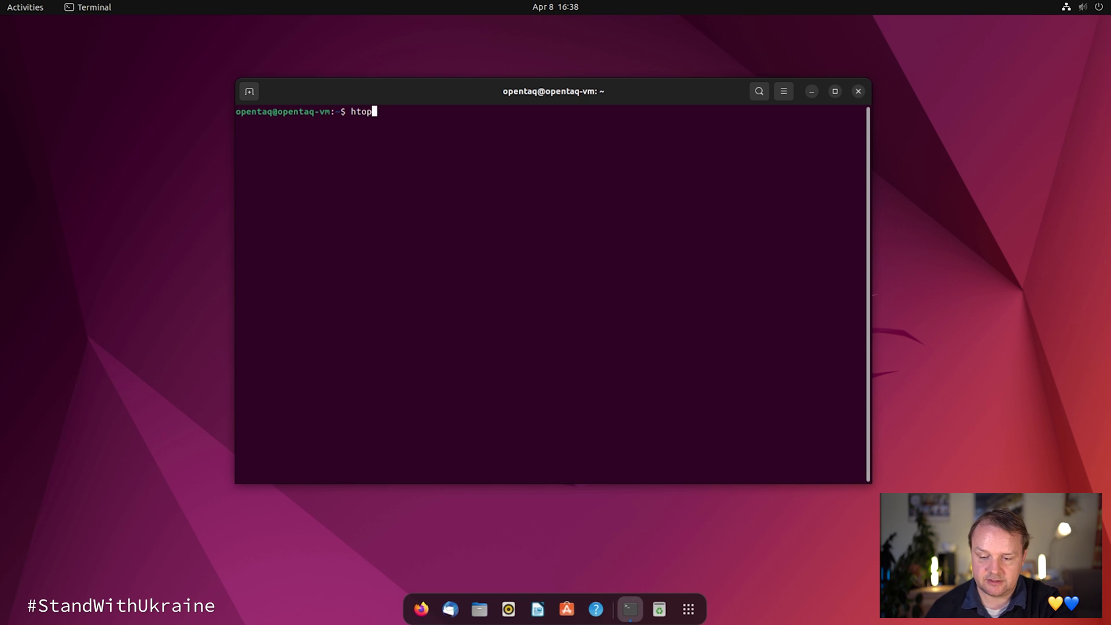
Step: Run htop to view the process list, then enter neofetch at the prompt
{"action": "type", "text": "htop"}
{"action": "key", "text": "Return"}
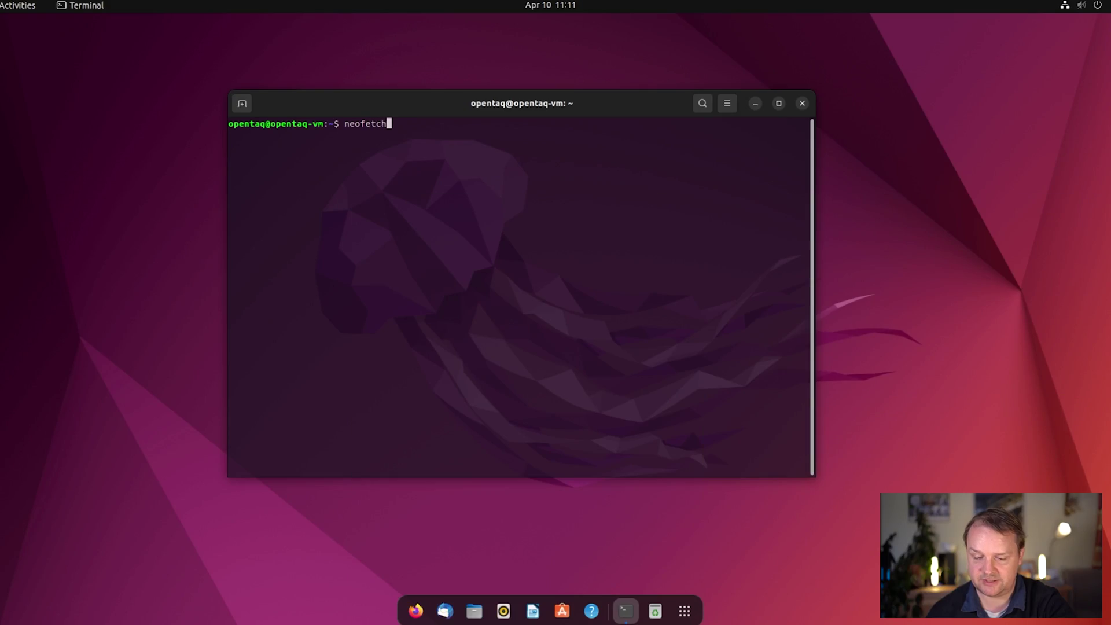
{"action": "type", "text": "h"}
Step: Run neofetch to show Ubuntu Jammy Jellyfish, kernel 5.15.0-25-generic and GNOME 42.0
{"action": "key", "text": "Return"}
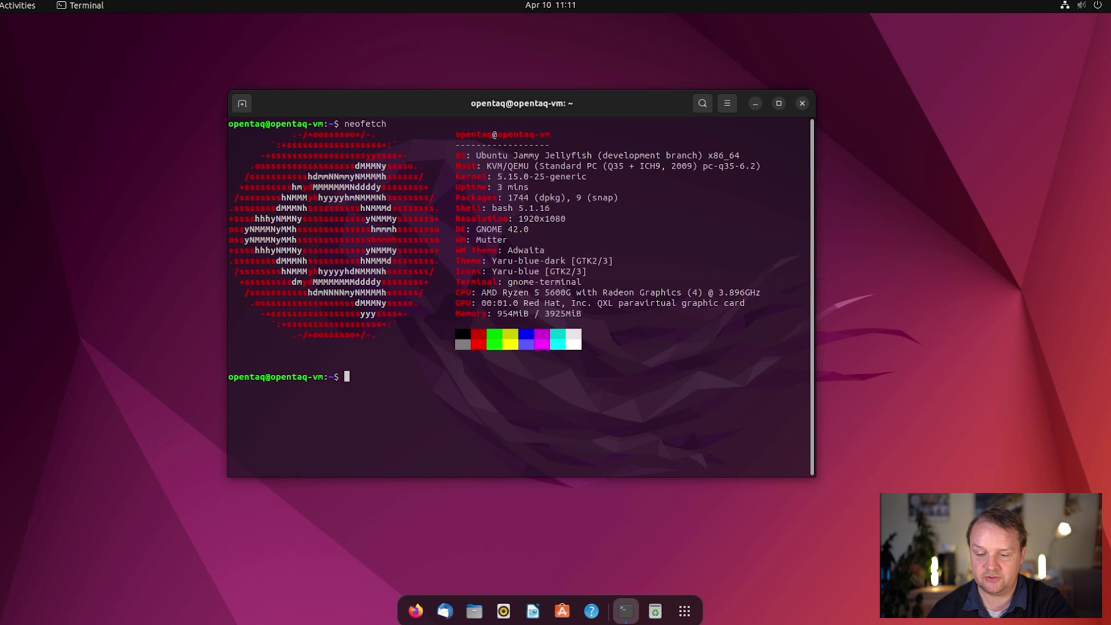